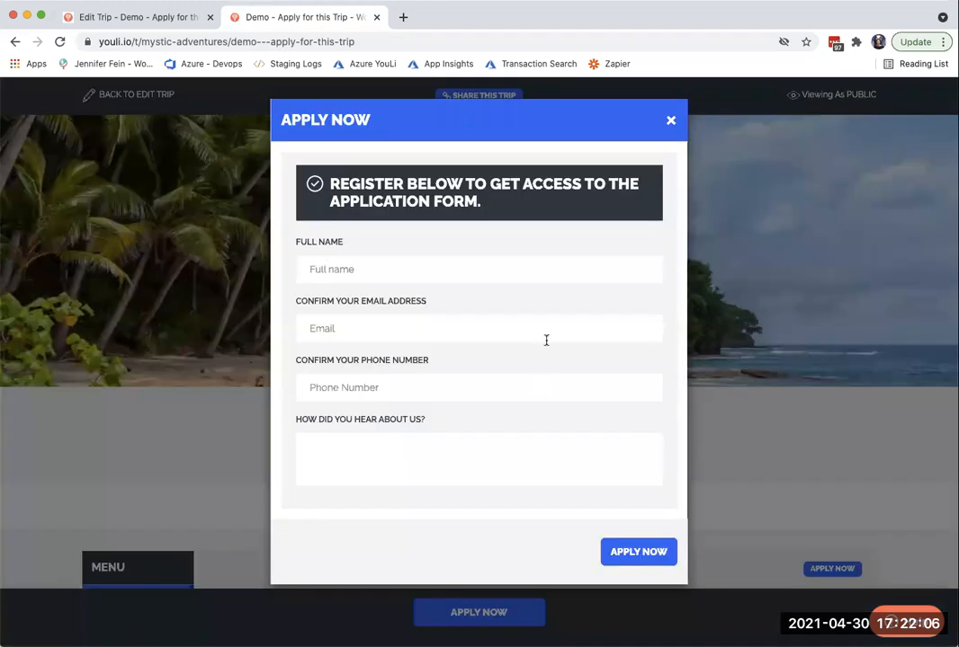
- Close the registration form and read the highlights instructions about applying before paying the deposit
{"action": "left_click", "coordinate": [670, 120]}
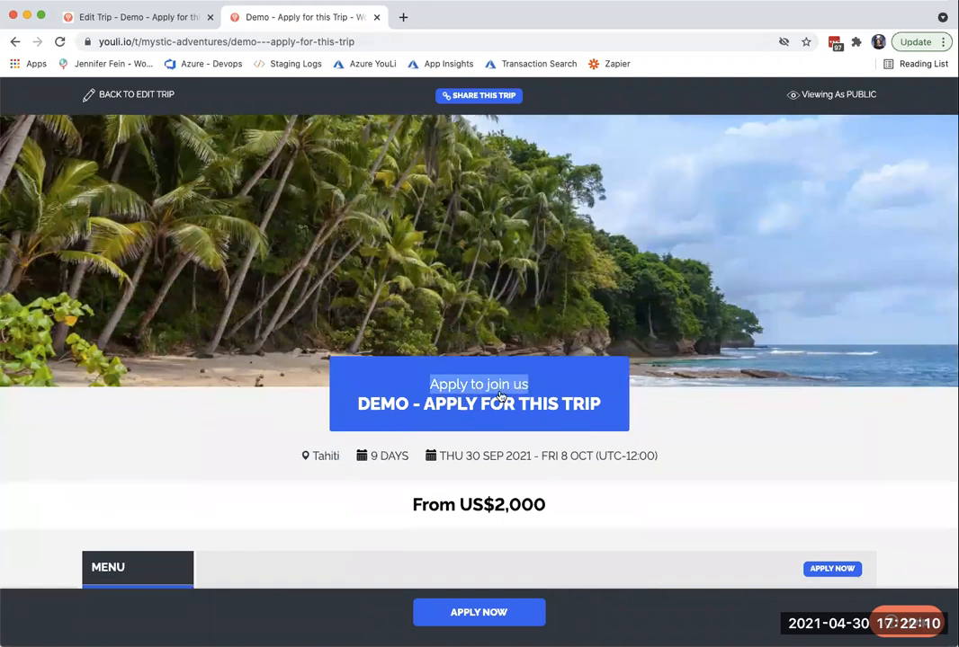
{"action": "scroll", "coordinate": [503, 414], "scroll_direction": "down", "scroll_amount": 3}
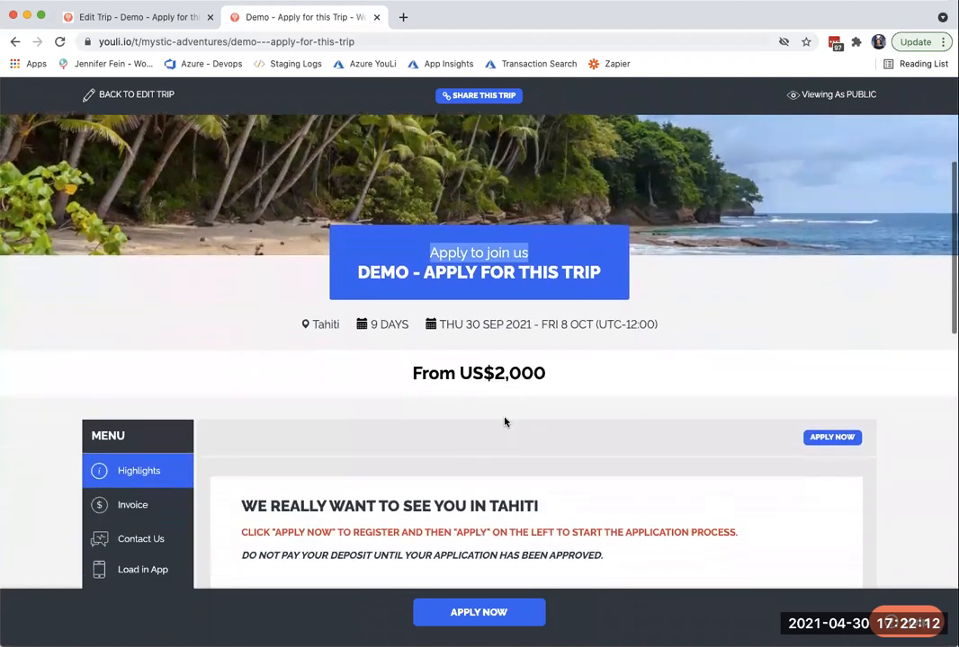
{"action": "scroll", "coordinate": [504, 421], "scroll_direction": "down", "scroll_amount": 2}
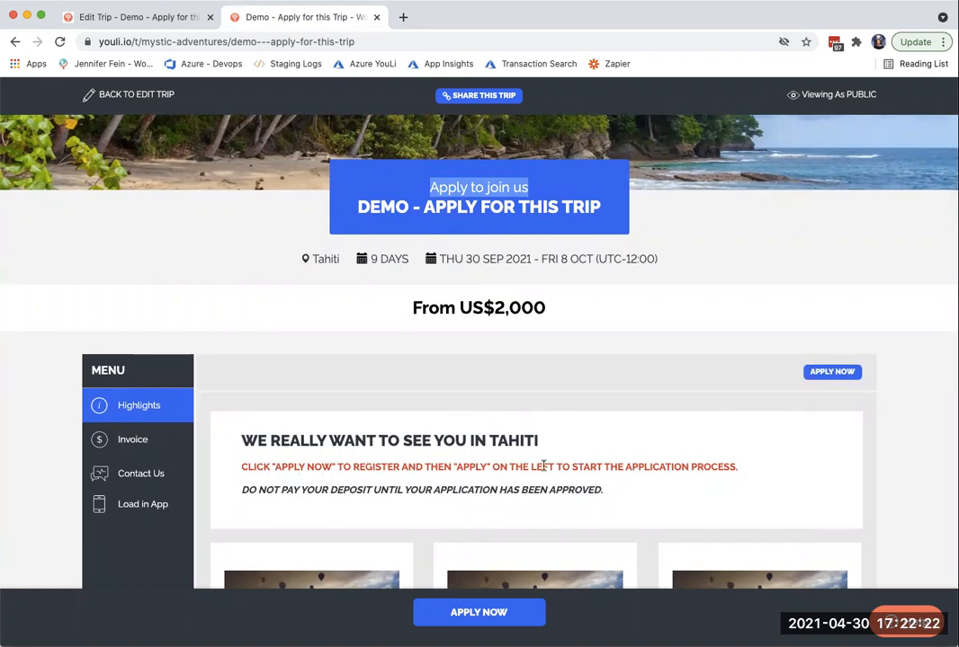
{"action": "left_click_drag", "start_coordinate": [241, 493], "coordinate": [531, 509]}
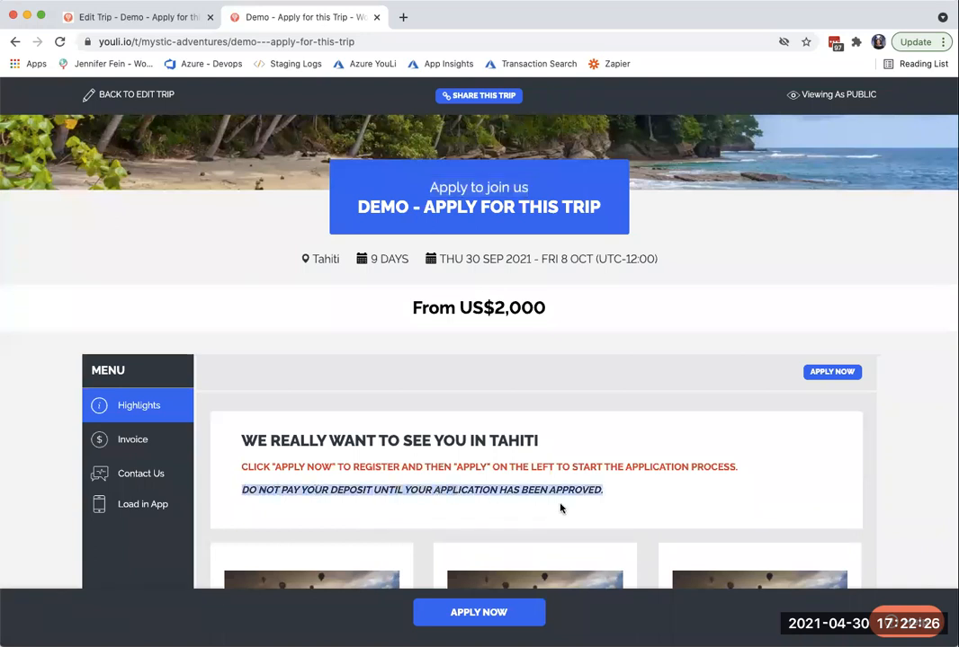
- Open the Apply Now registration form and enter the applicant's full name and email address
{"action": "left_click", "coordinate": [479, 613]}
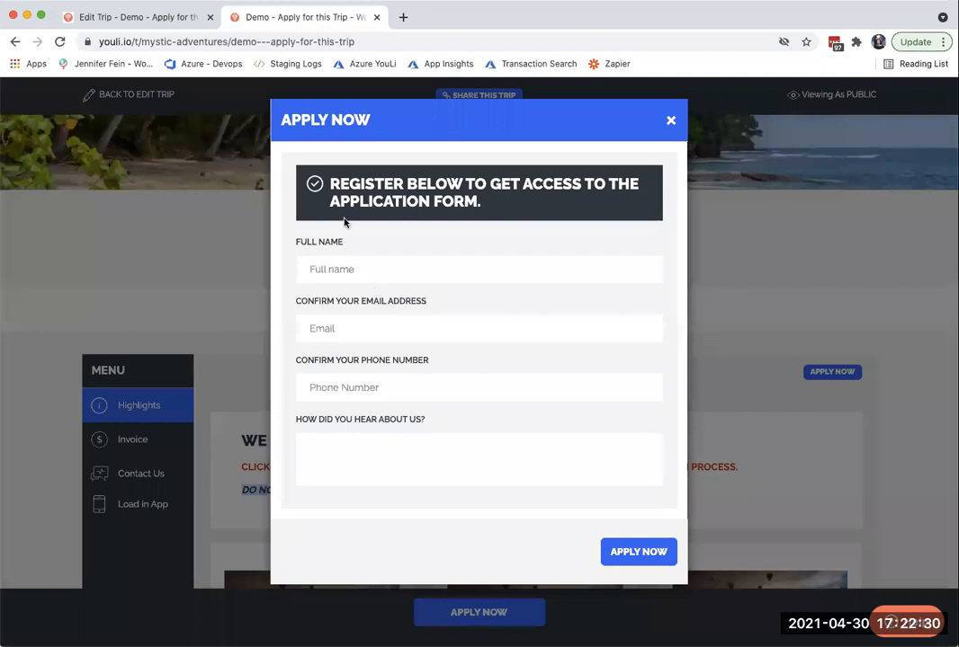
{"action": "left_click_drag", "start_coordinate": [330, 183], "coordinate": [516, 200]}
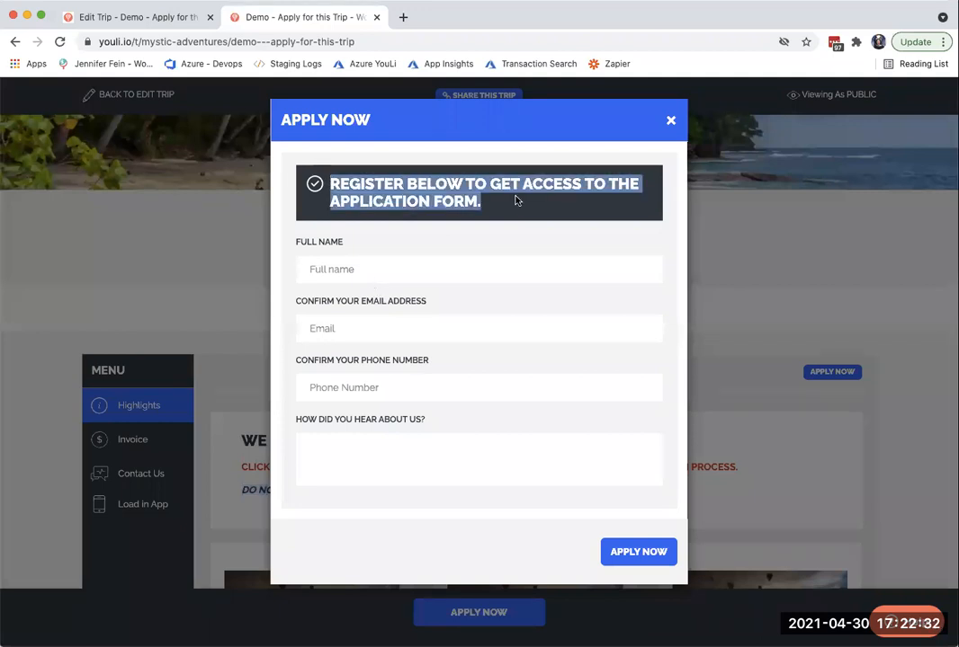
{"action": "left_click", "coordinate": [430, 270]}
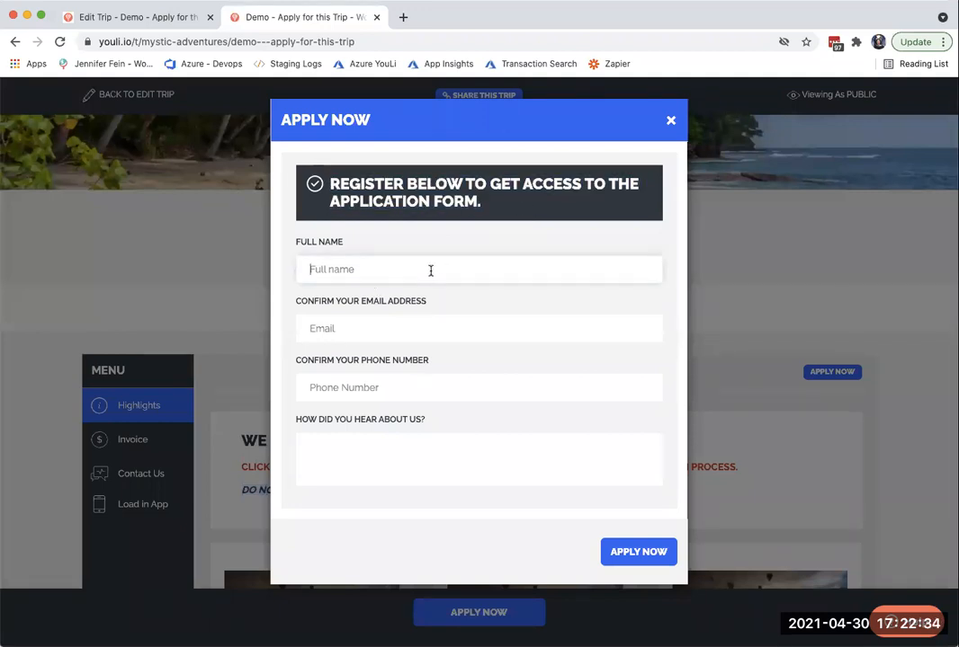
{"action": "type", "text": "Jenny"}
{"action": "key", "text": "Tab"}
{"action": "left_click", "coordinate": [320, 329]}
- Enter the applicant's phone number, leave the question about how they heard of the trip blank, and submit the registration
{"action": "left_click", "coordinate": [351, 387]}
{"action": "left_click", "coordinate": [362, 460]}
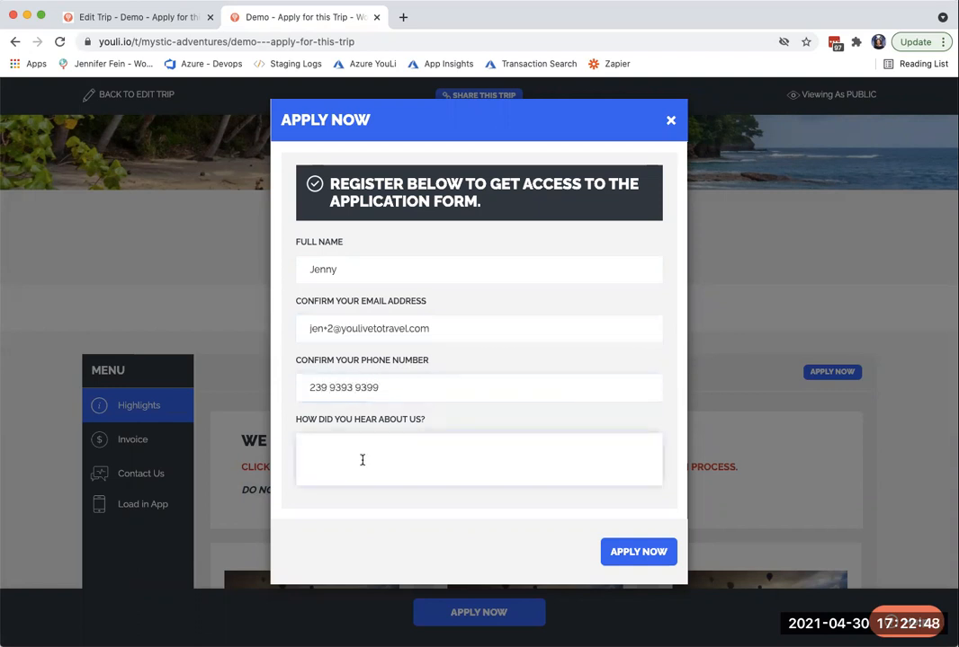
{"action": "left_click_drag", "start_coordinate": [422, 422], "coordinate": [272, 420]}
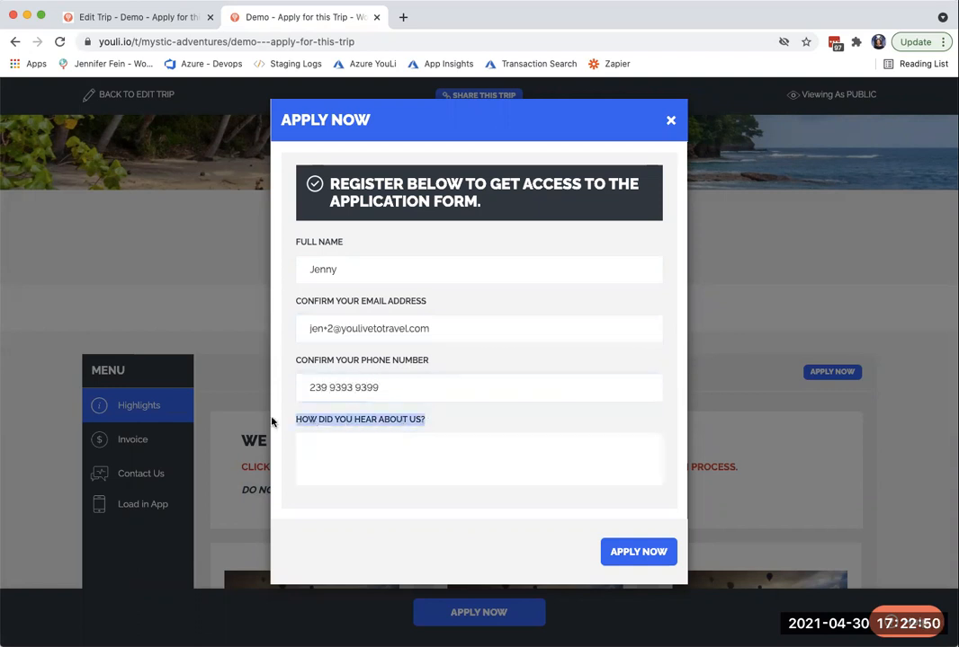
{"action": "left_click", "coordinate": [351, 448]}
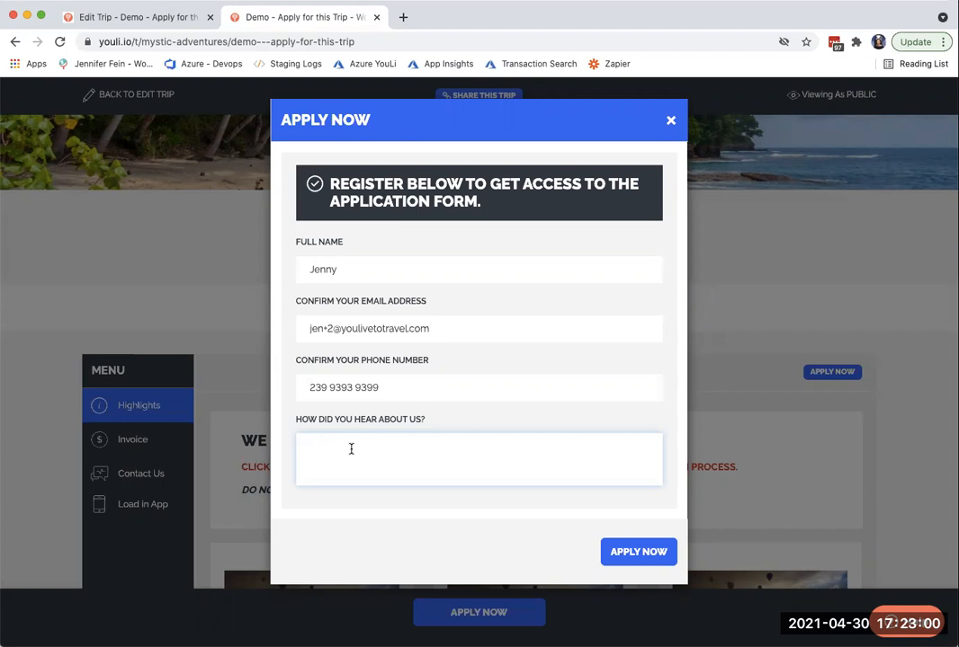
{"action": "left_click", "coordinate": [626, 558]}
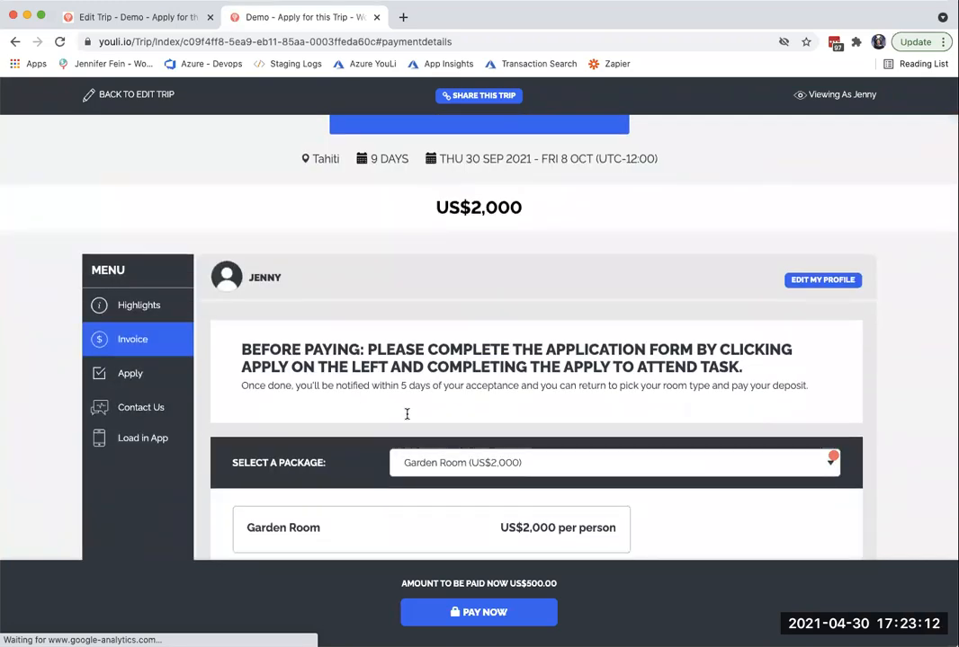
- Read the invoice page's notice about completing the application form before paying
{"action": "left_click_drag", "start_coordinate": [238, 350], "coordinate": [815, 371]}
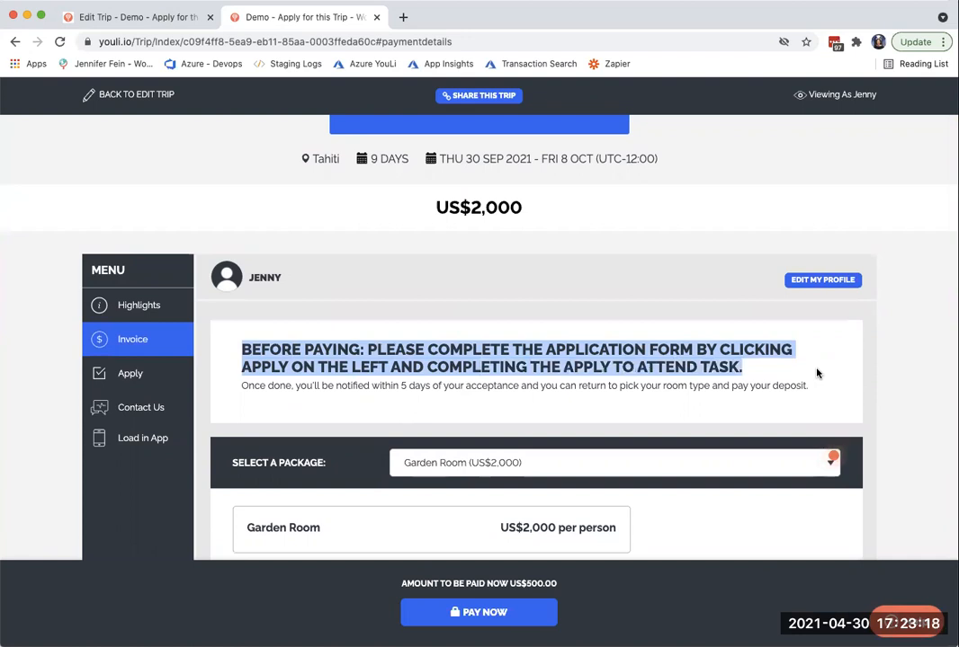
{"action": "left_click_drag", "start_coordinate": [291, 386], "coordinate": [241, 386]}
{"action": "left_click_drag", "start_coordinate": [832, 378], "coordinate": [867, 393]}
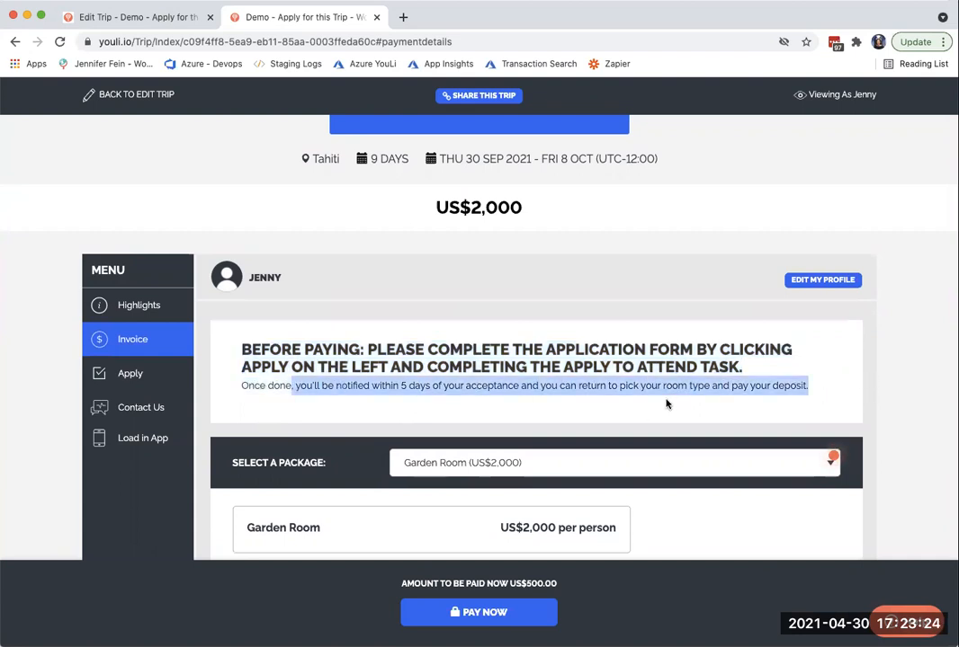
- View the Apply to Attend task's details, and return to the invoice page's pre-payment notice
{"action": "left_click", "coordinate": [135, 376]}
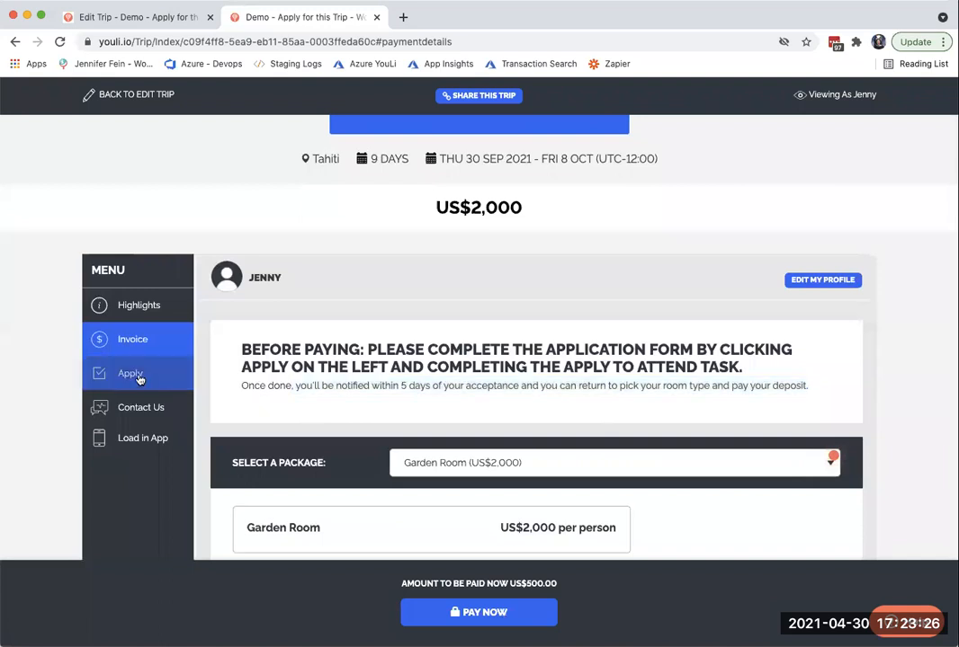
{"action": "left_click", "coordinate": [363, 384]}
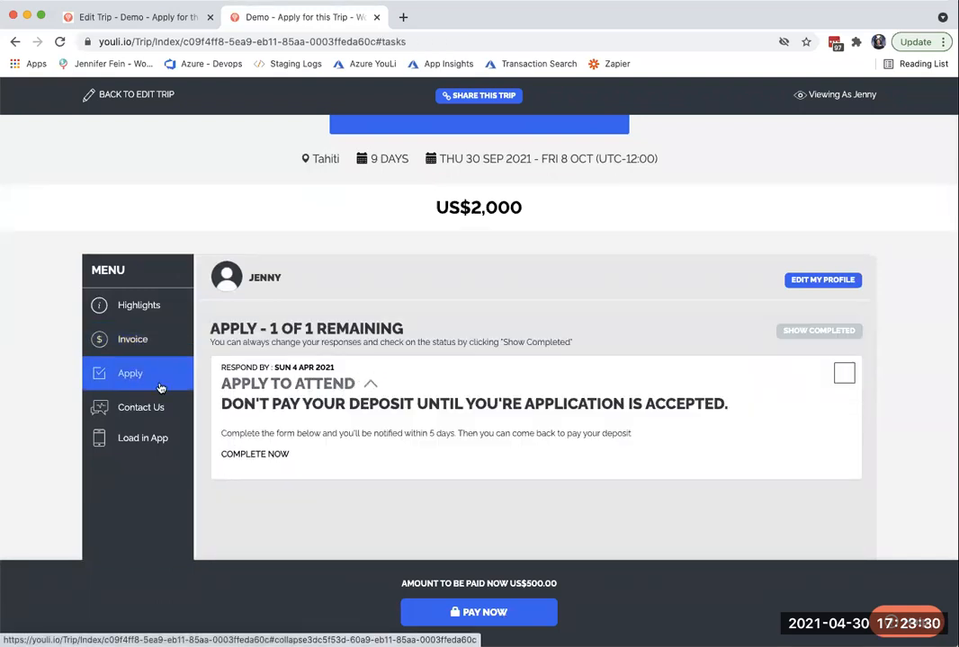
{"action": "left_click", "coordinate": [137, 342]}
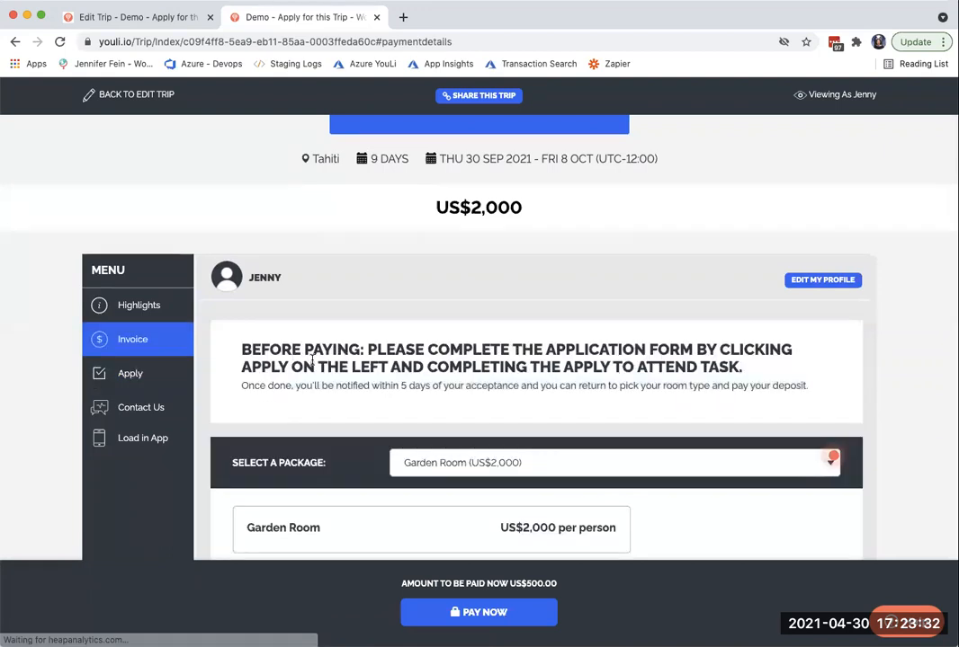
{"action": "left_click_drag", "start_coordinate": [241, 351], "coordinate": [874, 388]}
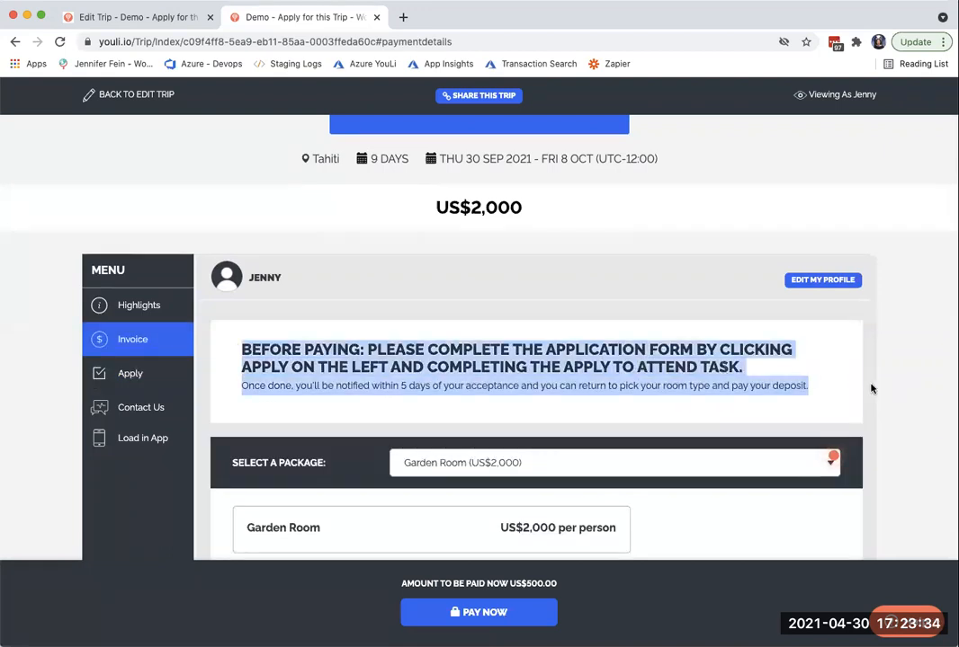
- In the trip editor's settings, locate the message emailed after registration and highlight its text
{"action": "left_click", "coordinate": [134, 17]}
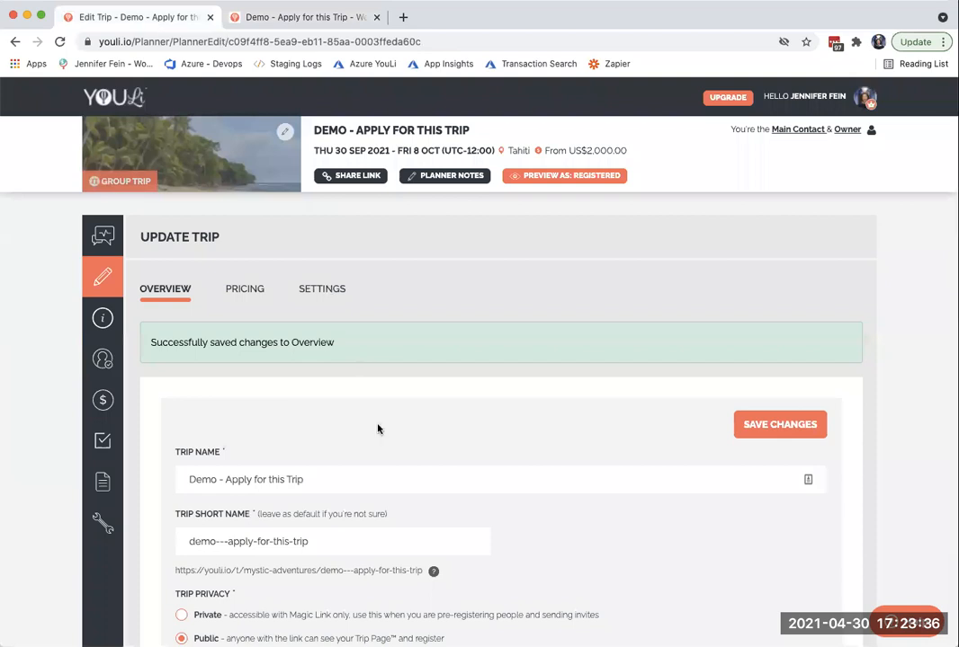
{"action": "scroll", "coordinate": [378, 429], "scroll_direction": "down", "scroll_amount": 1}
{"action": "left_click", "coordinate": [335, 266]}
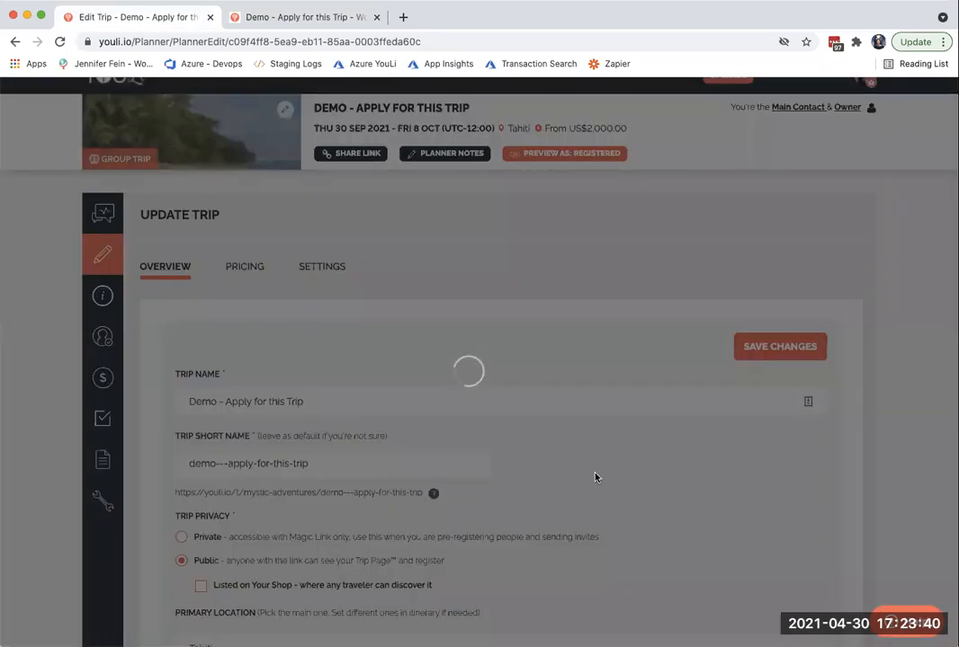
{"action": "scroll", "coordinate": [594, 478], "scroll_direction": "down", "scroll_amount": 4}
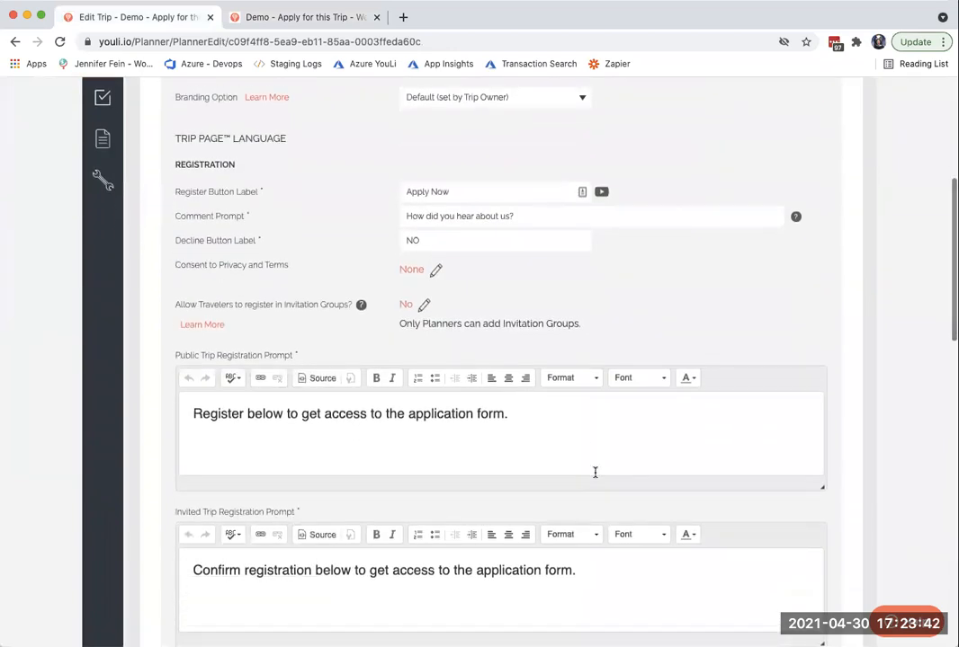
{"action": "scroll", "coordinate": [594, 473], "scroll_direction": "down", "scroll_amount": 10}
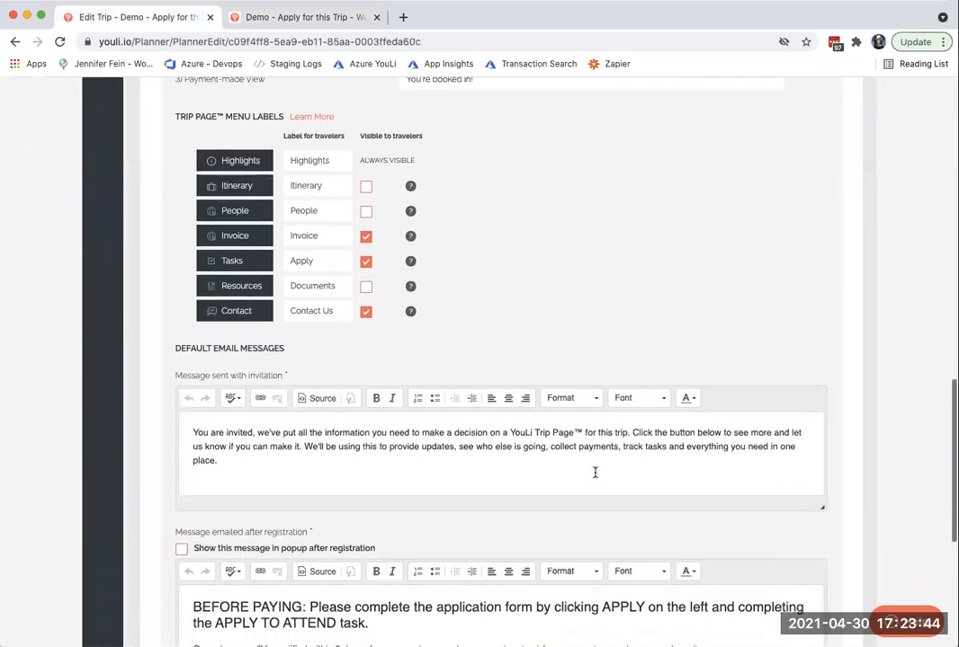
{"action": "scroll", "coordinate": [594, 472], "scroll_direction": "down", "scroll_amount": 3}
{"action": "left_click_drag", "start_coordinate": [193, 470], "coordinate": [715, 518]}
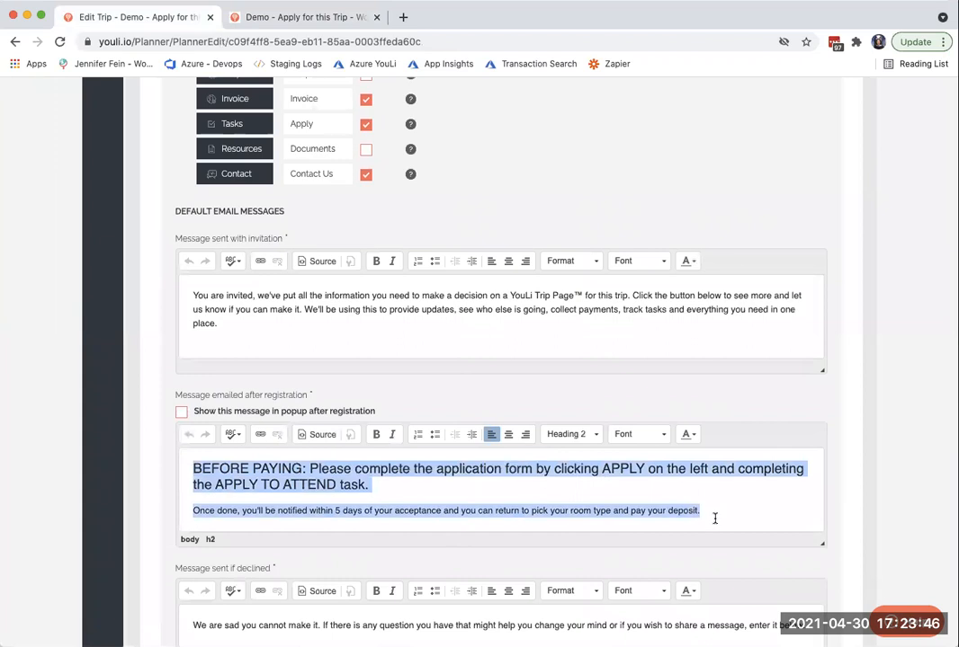
- Examine the popup option and the heading of the message emailed after registration
{"action": "left_click", "coordinate": [183, 416]}
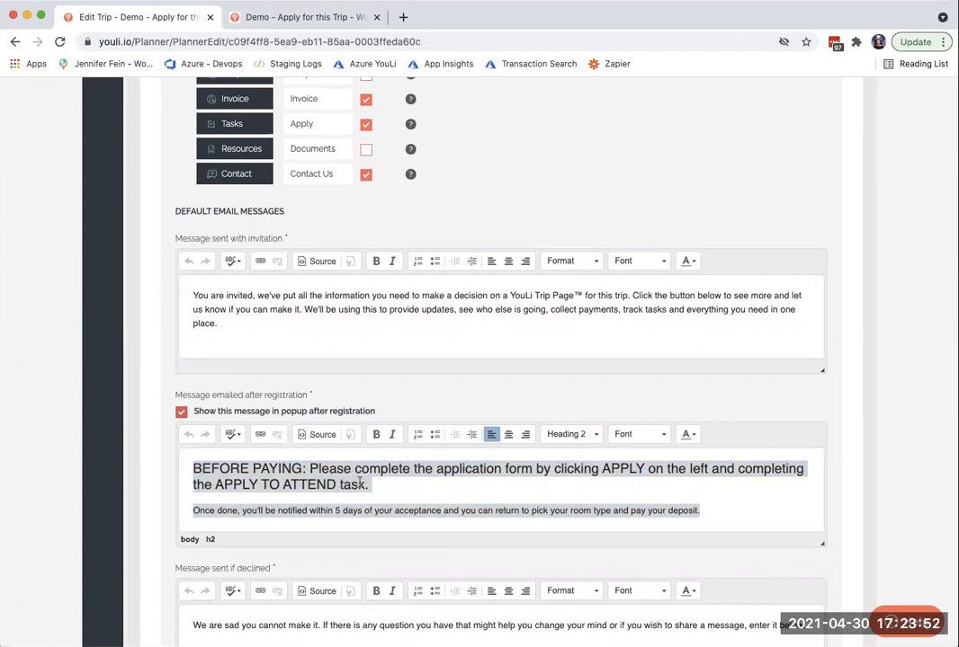
{"action": "left_click", "coordinate": [190, 413]}
{"action": "left_click_drag", "start_coordinate": [312, 394], "coordinate": [172, 397]}
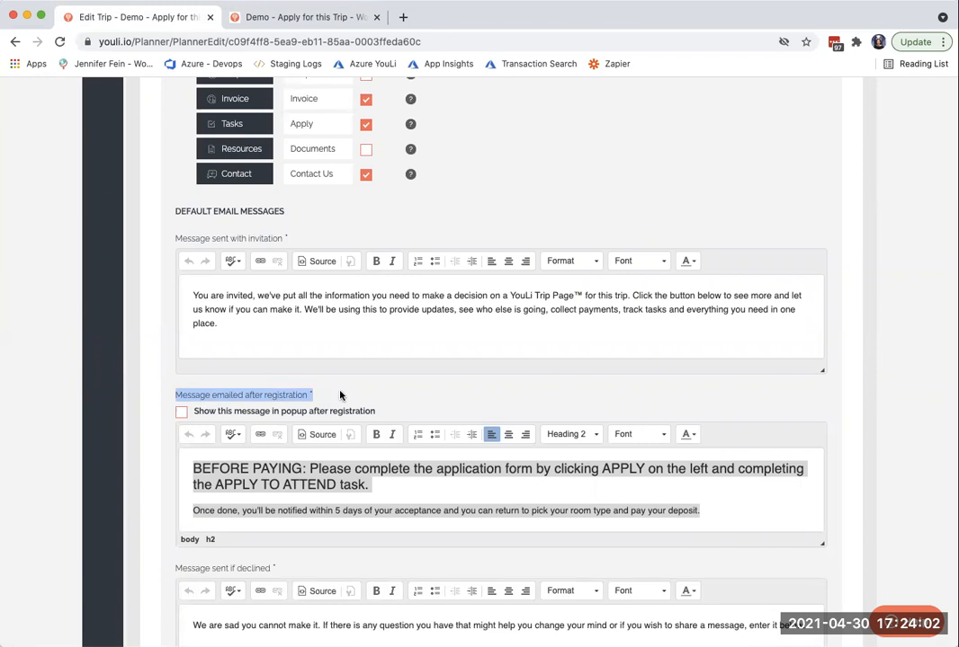
{"action": "left_click", "coordinate": [190, 466]}
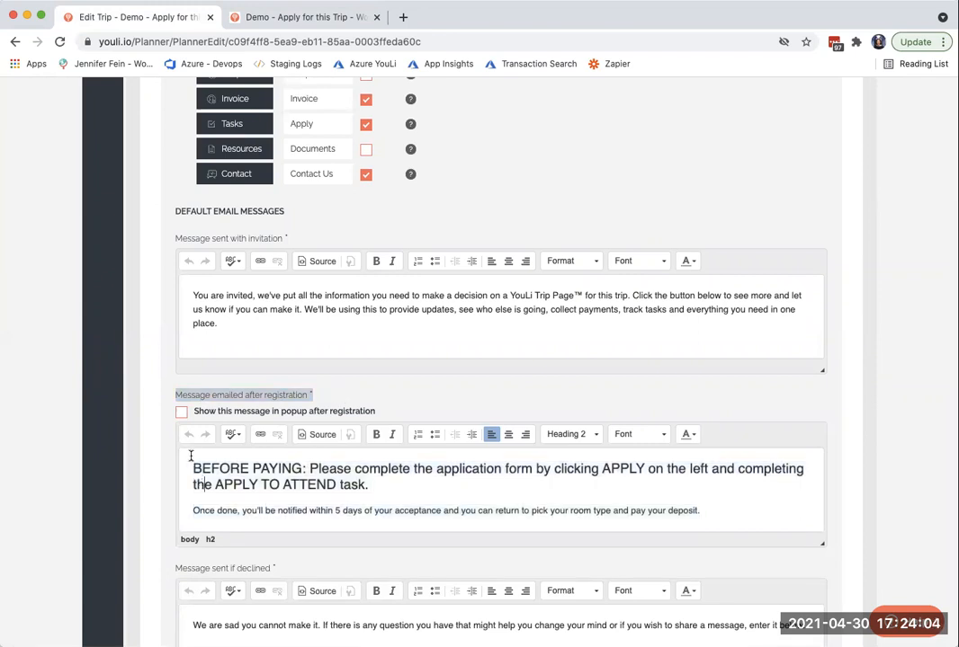
{"action": "left_click_drag", "start_coordinate": [236, 462], "coordinate": [769, 504]}
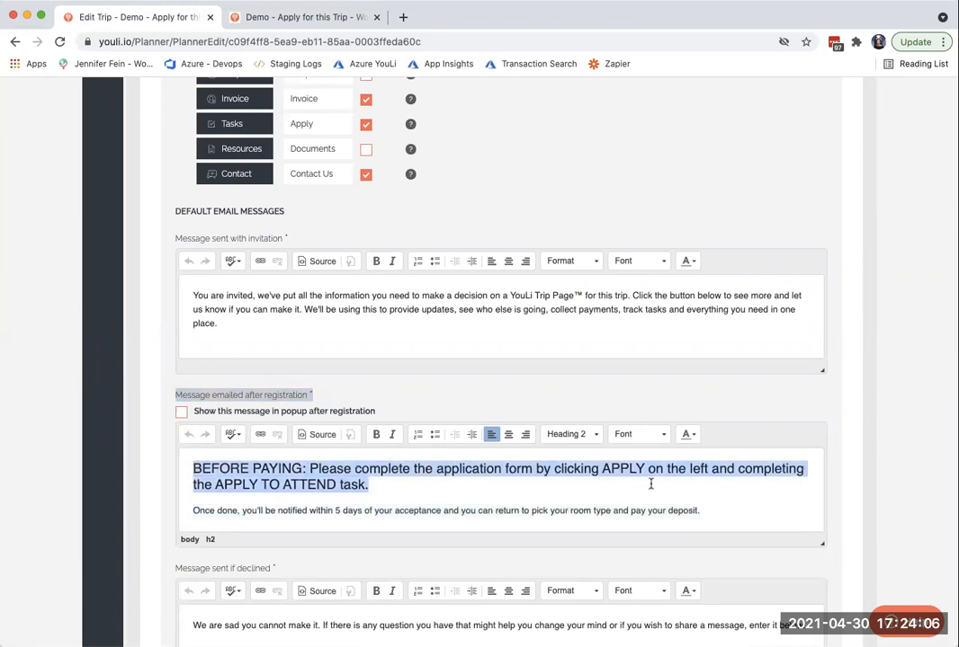
- On the traveler's trip page, open the response form of the Apply to Attend task
{"action": "left_click", "coordinate": [279, 17]}
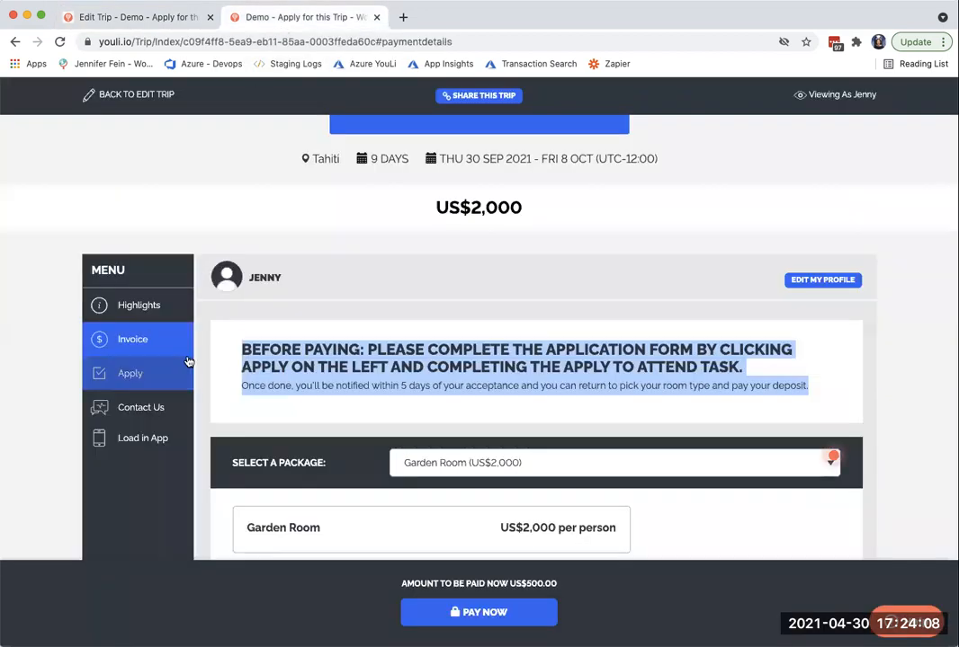
{"action": "left_click", "coordinate": [128, 374]}
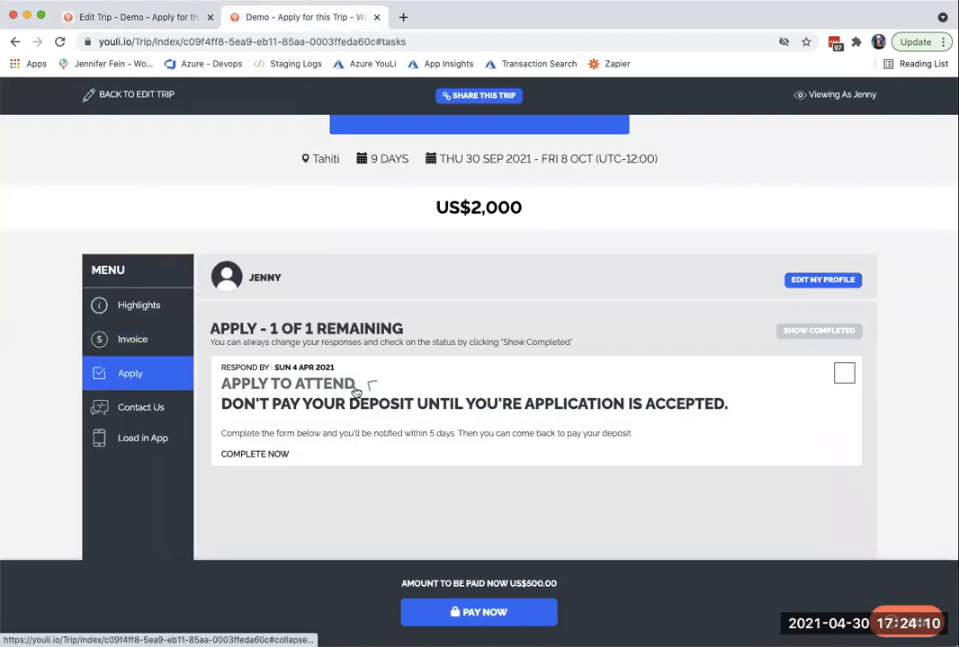
{"action": "left_click", "coordinate": [356, 386]}
{"action": "left_click", "coordinate": [843, 378]}
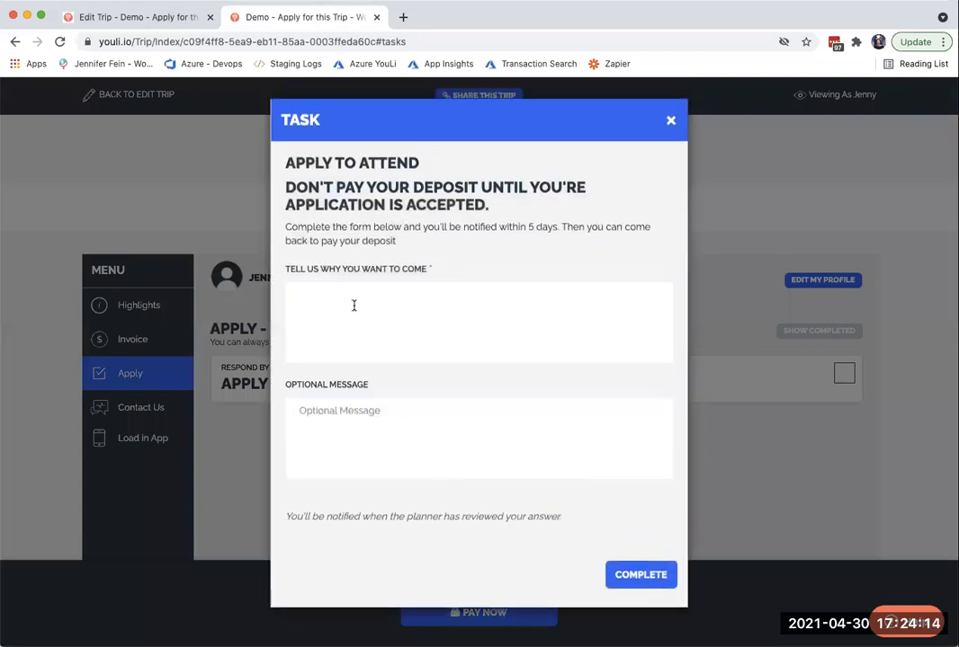
{"action": "left_click", "coordinate": [668, 123]}
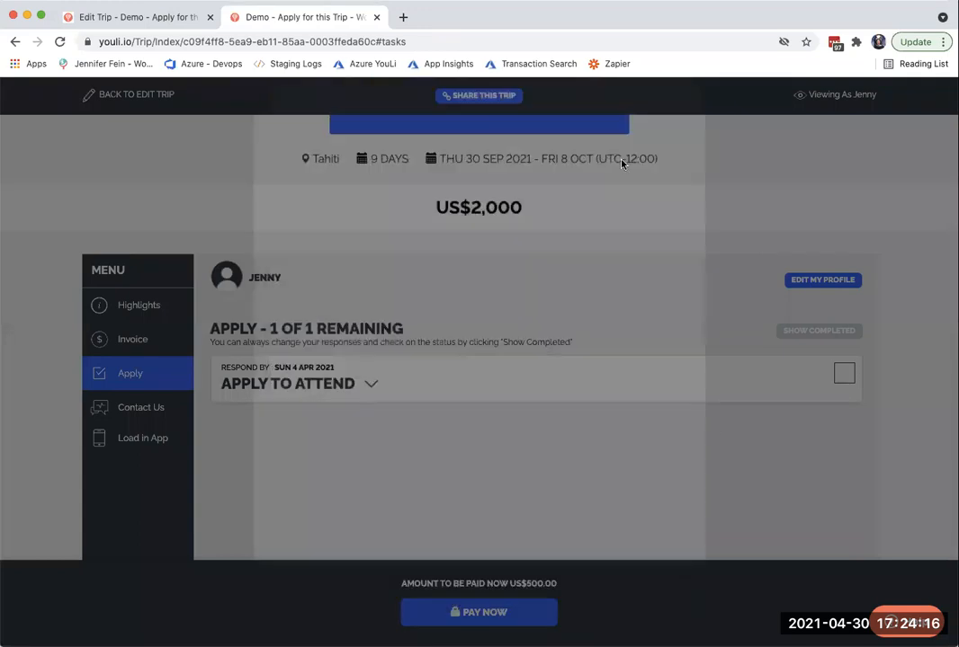
{"action": "left_click", "coordinate": [324, 393]}
{"action": "left_click", "coordinate": [247, 458]}
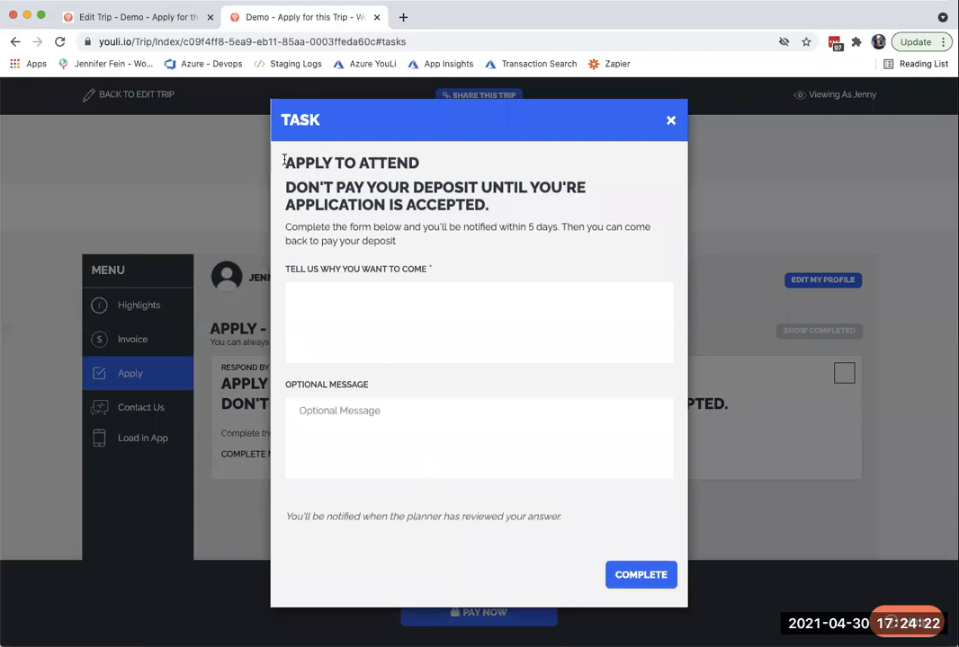
- Locate the entry for managing tasks and custom forms in the trip editor, and return to the task form
{"action": "left_click", "coordinate": [135, 18]}
{"action": "scroll", "coordinate": [99, 329], "scroll_direction": "up", "scroll_amount": 10}
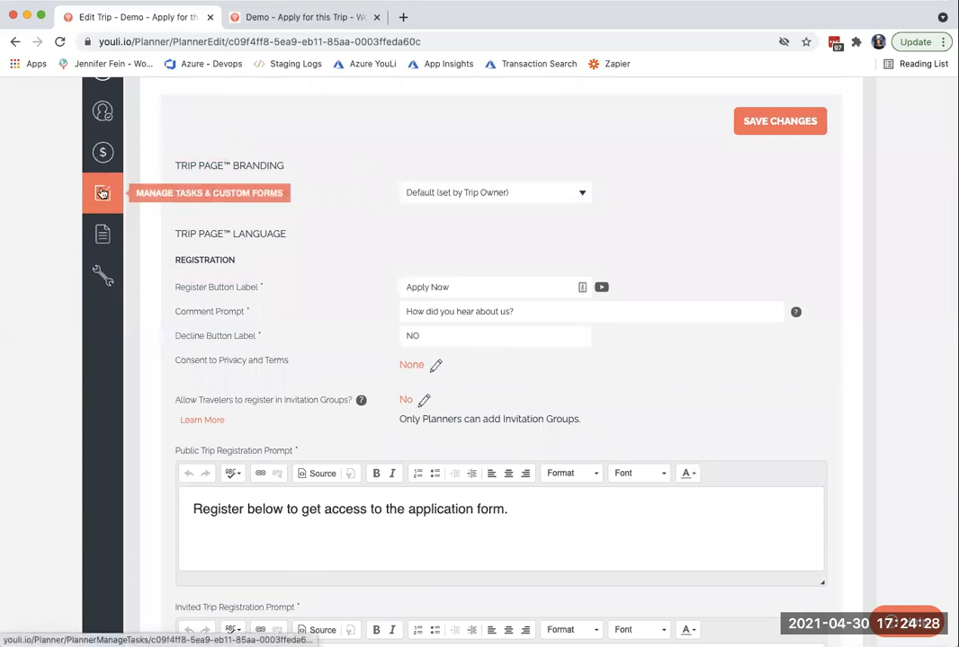
{"action": "left_click", "coordinate": [310, 18]}
- Complete the Apply to Attend task with "Example" as the reason for wanting to come, and show the completed tasks
{"action": "left_click", "coordinate": [432, 314]}
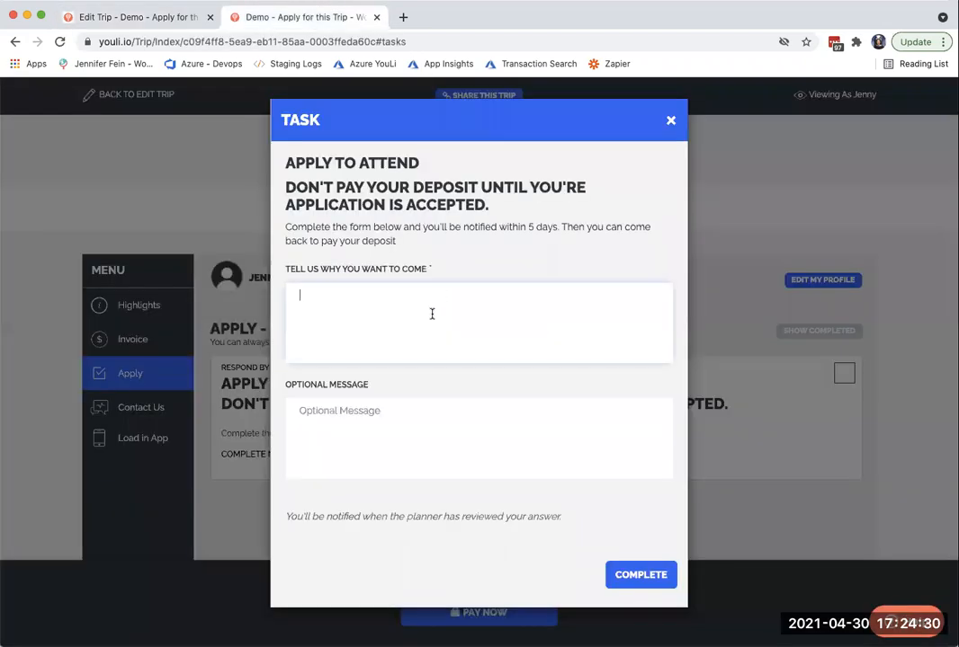
{"action": "type", "text": "Example"}
{"action": "left_click_drag", "start_coordinate": [307, 516], "coordinate": [631, 524]}
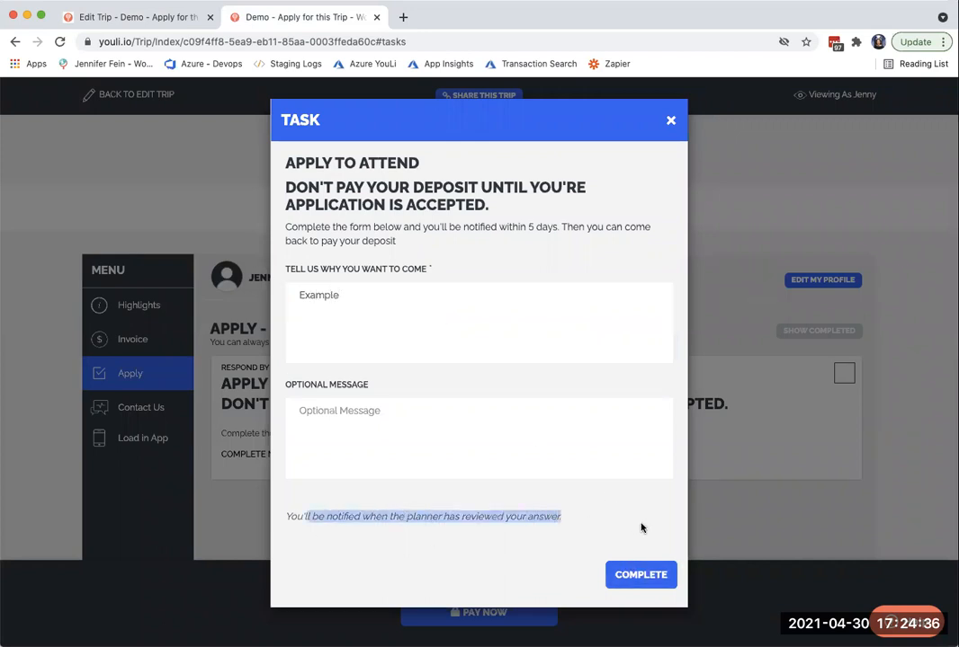
{"action": "left_click", "coordinate": [628, 575]}
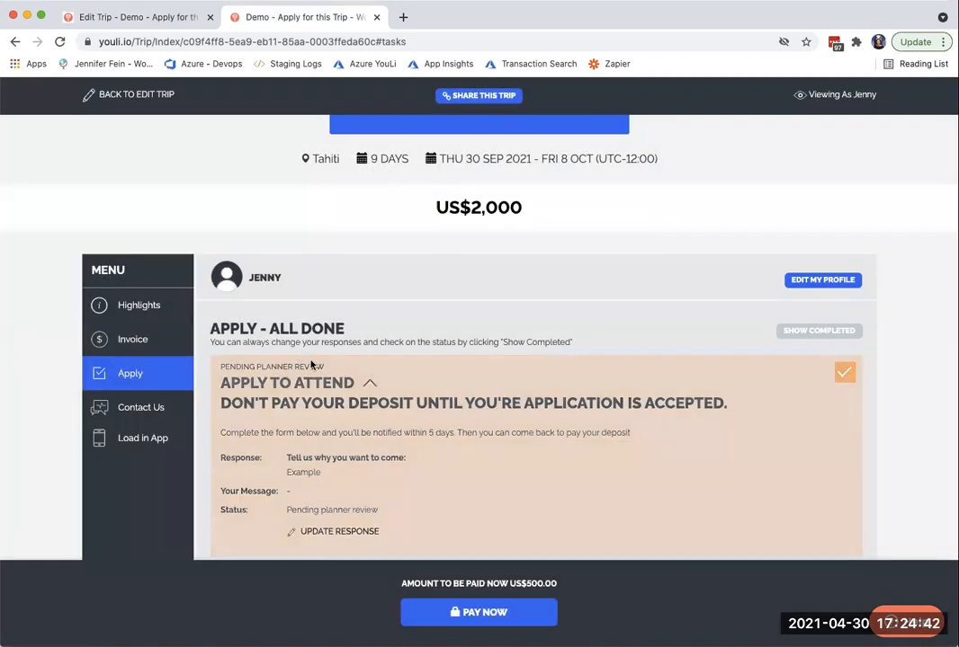
{"action": "left_click", "coordinate": [794, 340]}
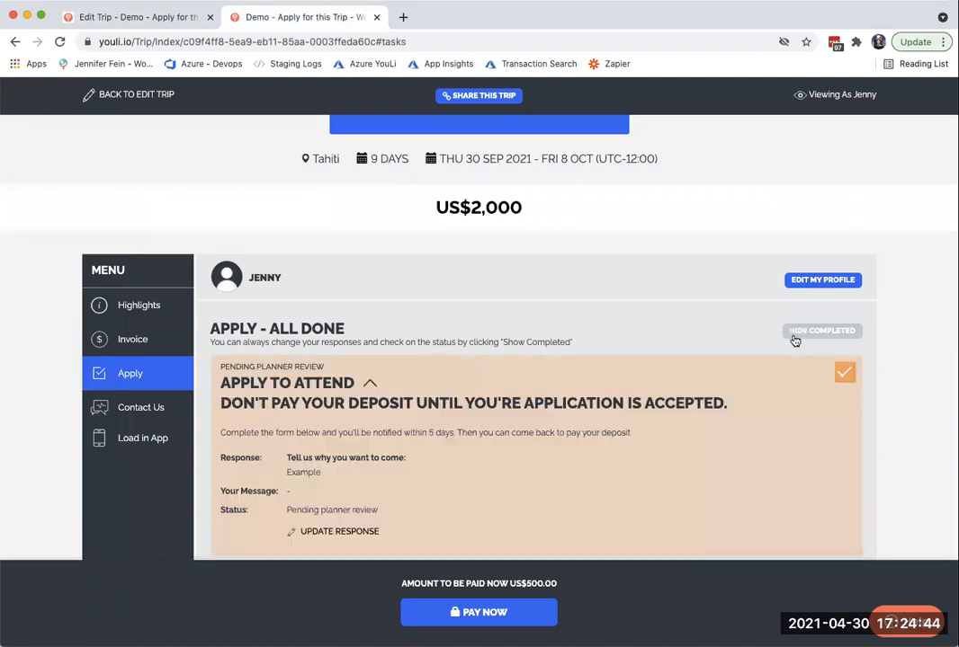
- Return to the trip editor and open the traveler responses for the Apply to Attend task
{"action": "scroll", "coordinate": [790, 428], "scroll_direction": "down", "scroll_amount": 2}
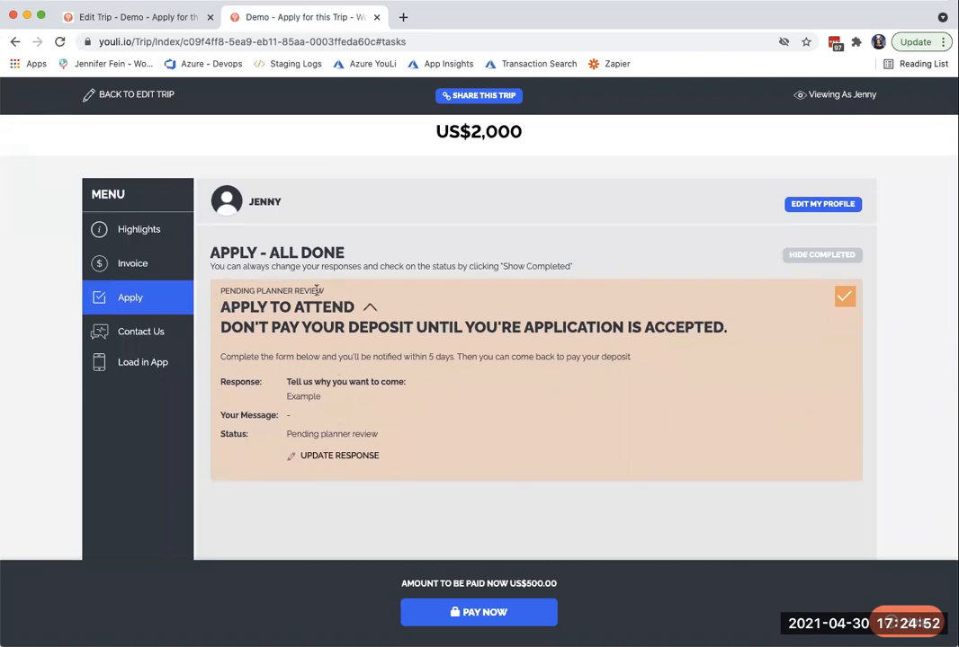
{"action": "left_click", "coordinate": [101, 17]}
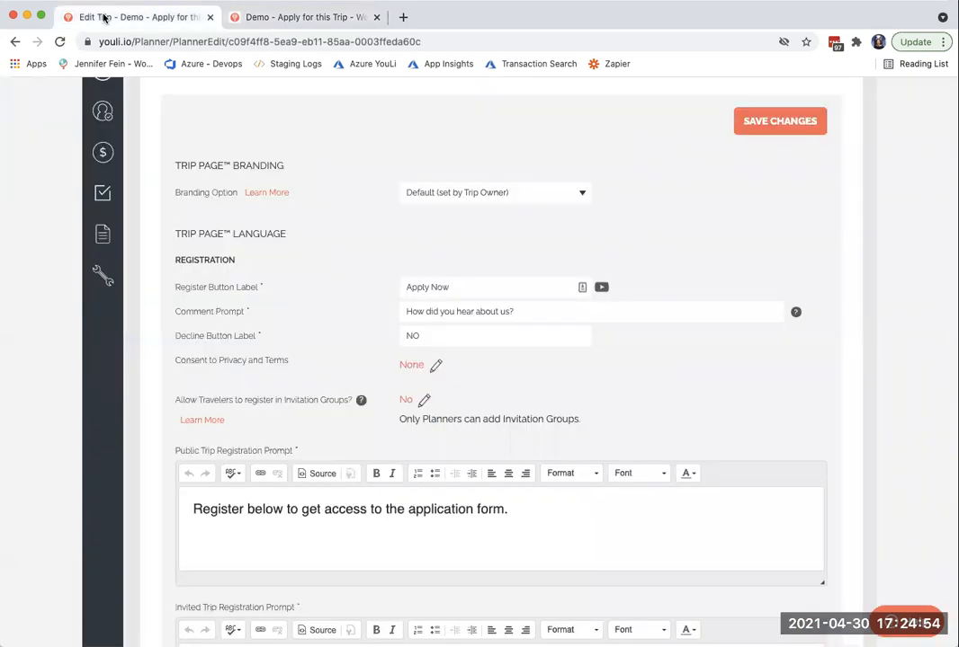
{"action": "left_click", "coordinate": [101, 195]}
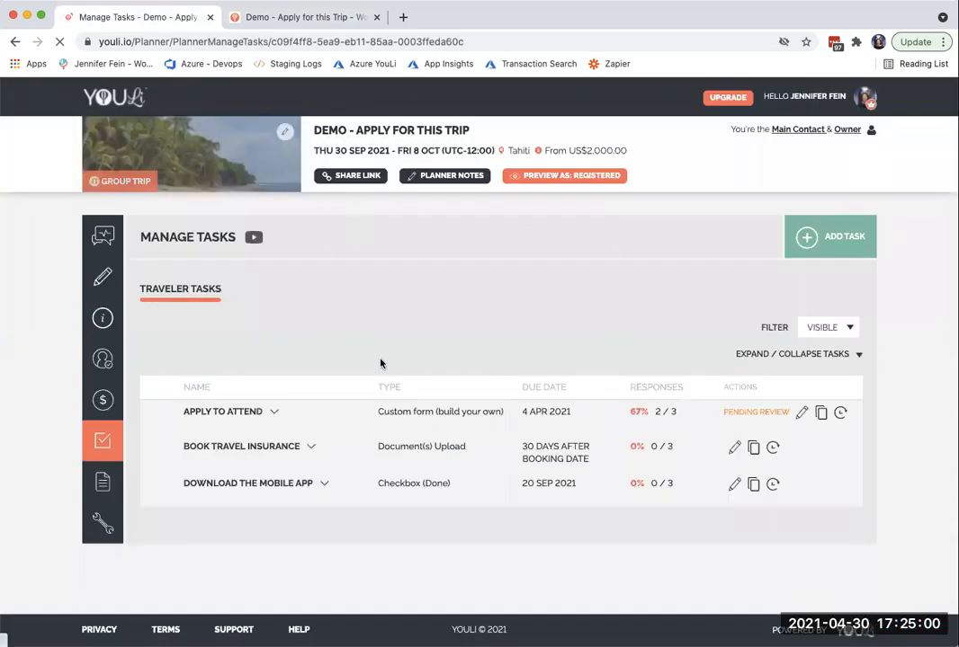
{"action": "mouse_move", "coordinate": [675, 413]}
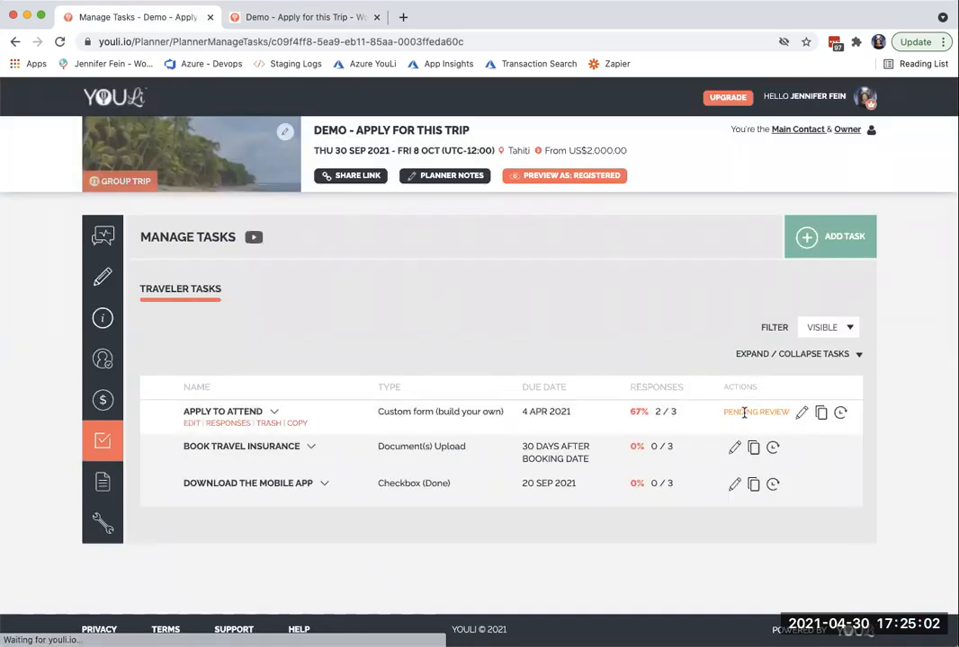
{"action": "left_click", "coordinate": [638, 414]}
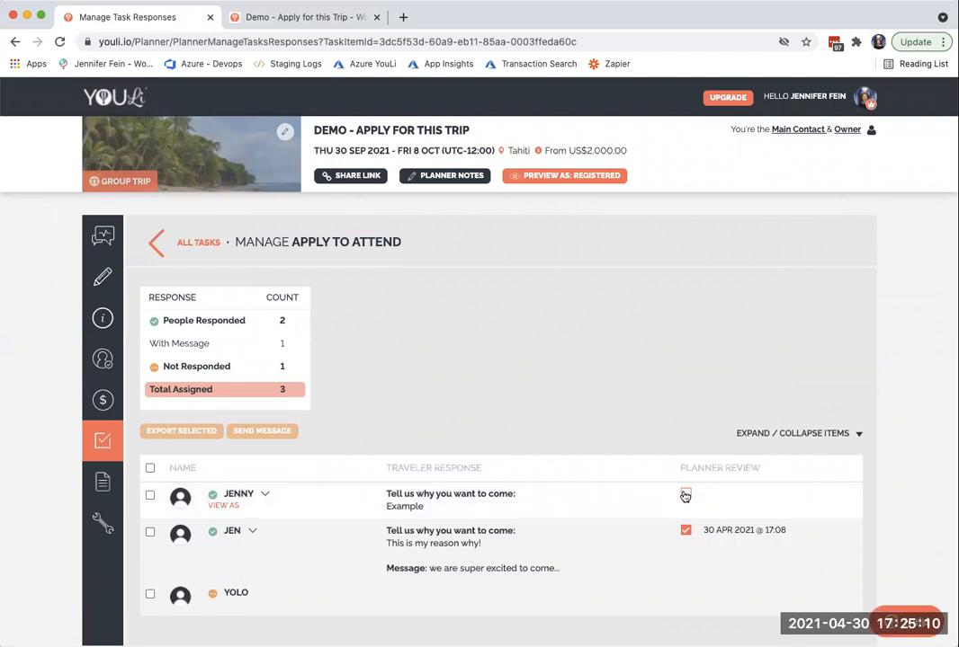
- Review the "Example" response with the message "Amazing, can't wait to have you join. Click below to pay your deposit and lock in your spot."
{"action": "left_click", "coordinate": [686, 495]}
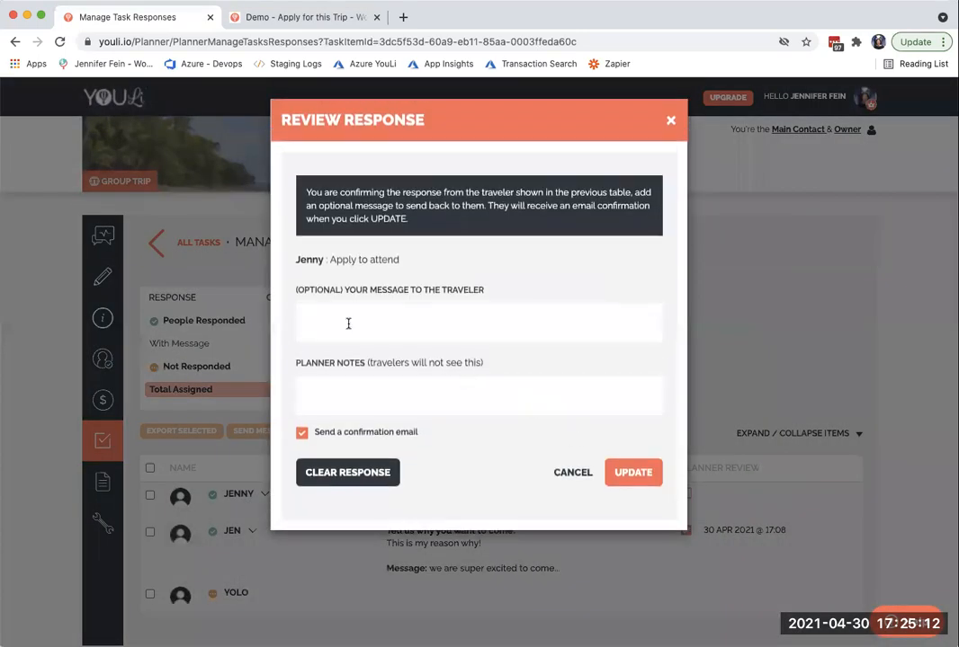
{"action": "left_click", "coordinate": [349, 324]}
{"action": "type", "text": "AMazing. can't wait to have you join"}
{"action": "left_click", "coordinate": [326, 319]}
{"action": "key", "text": "BackSpace"}
{"action": "type", "text": "m"}
{"action": "left_click", "coordinate": [468, 320]}
{"action": "type", "text": ". Click below to"}
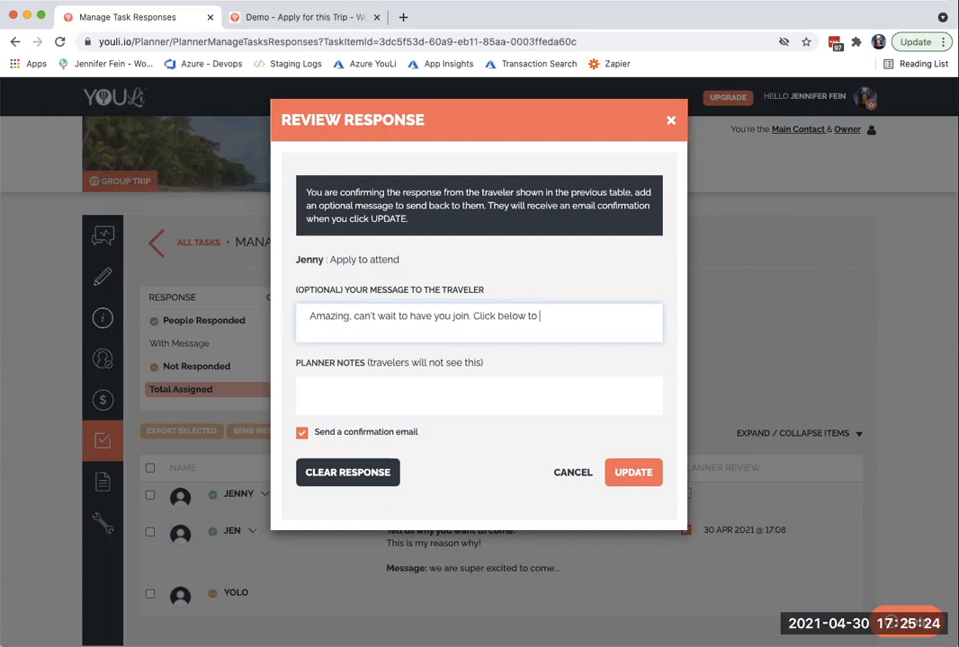
{"action": "type", "text": "your deposit and lock in your stot."}
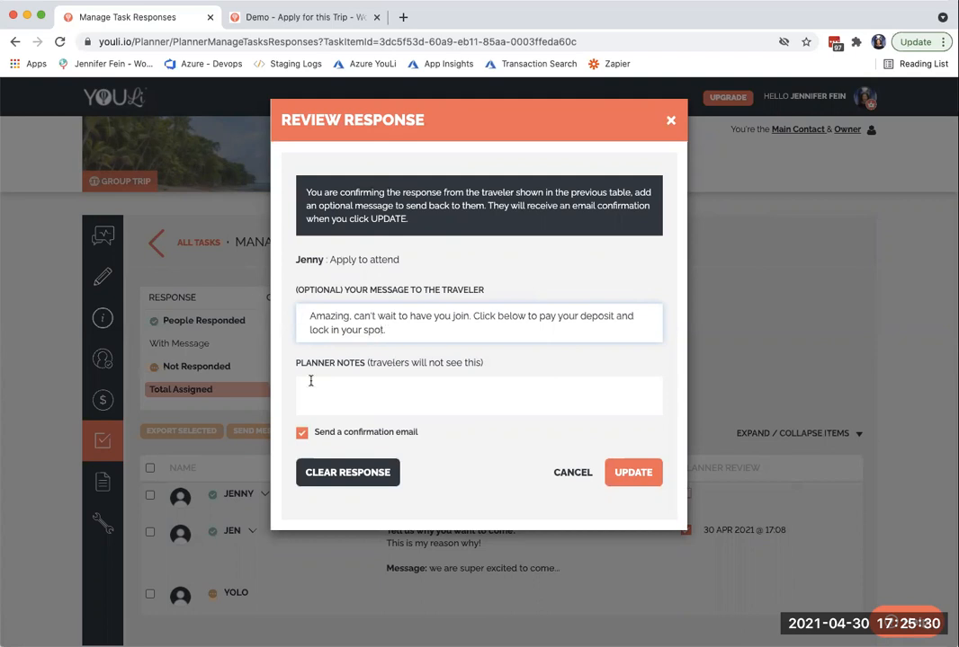
{"action": "left_click_drag", "start_coordinate": [307, 314], "coordinate": [402, 329]}
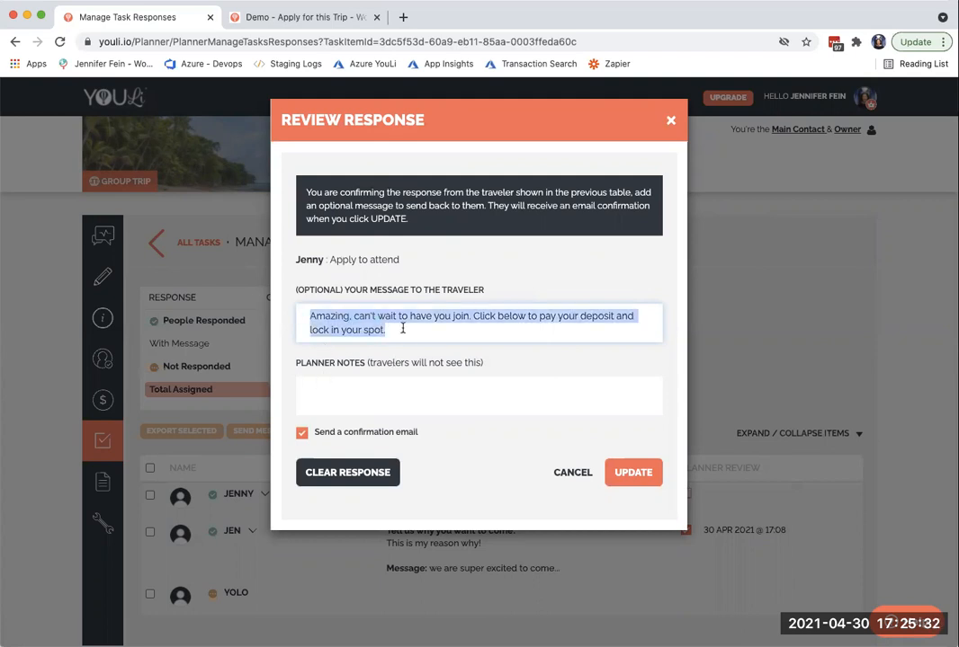
- Add the planner note "Spoke to him on the phone" and submit the review with a confirmation email
{"action": "left_click", "coordinate": [325, 380]}
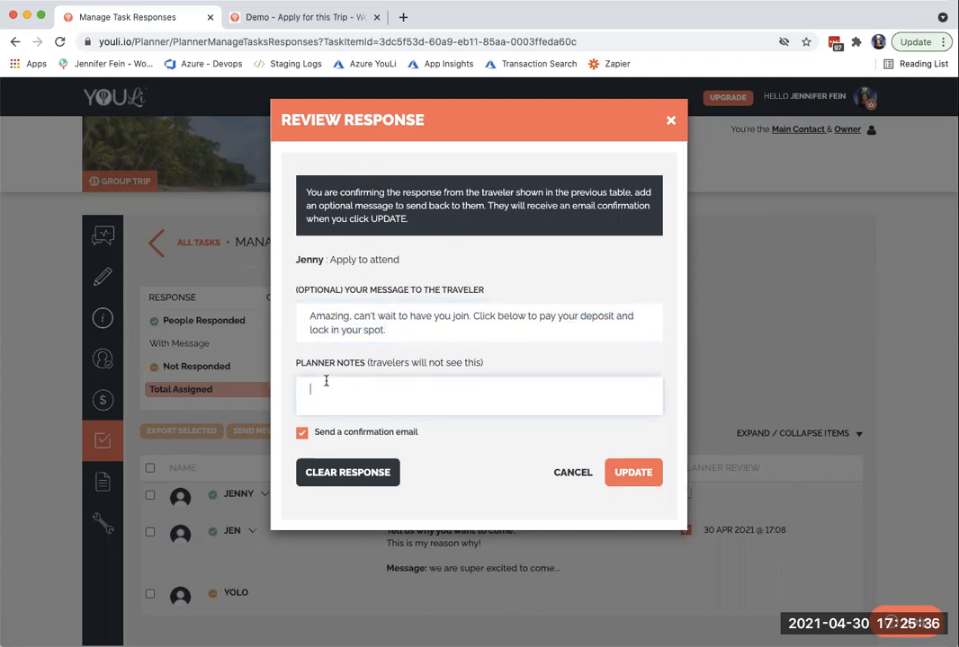
{"action": "type", "text": "Spoke to himo n the phone"}
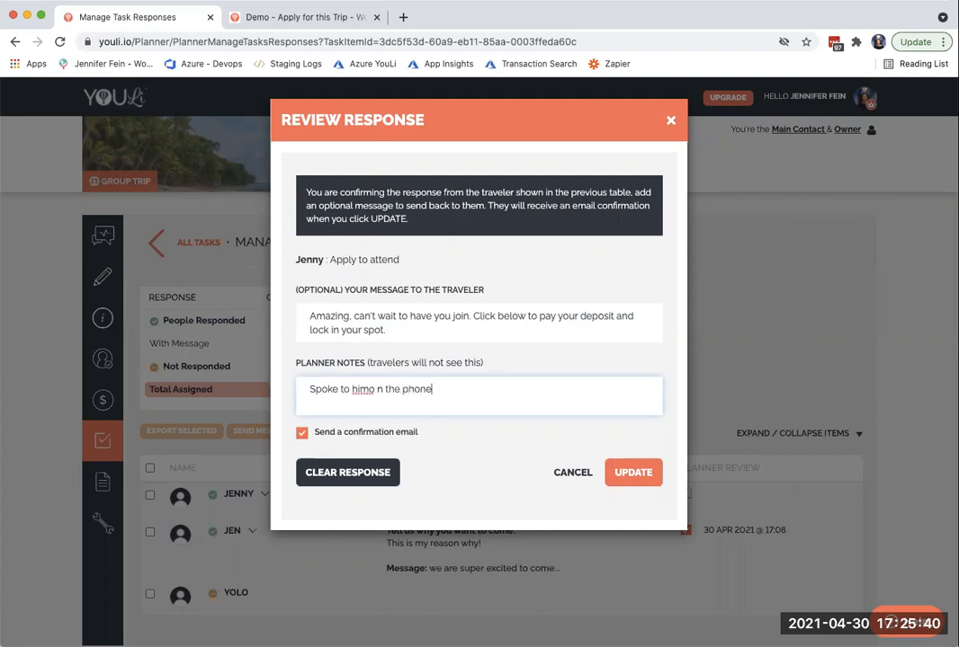
{"action": "left_click", "coordinate": [369, 388]}
{"action": "key", "text": "BackSpace"}
{"action": "left_click_drag", "start_coordinate": [387, 330], "coordinate": [299, 312]}
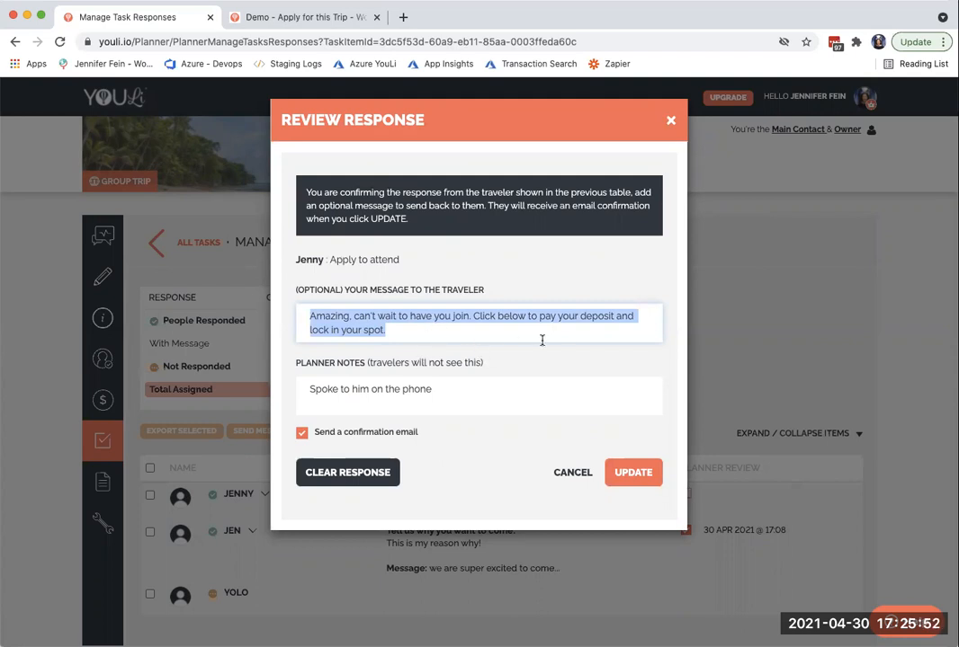
{"action": "left_click", "coordinate": [622, 475]}
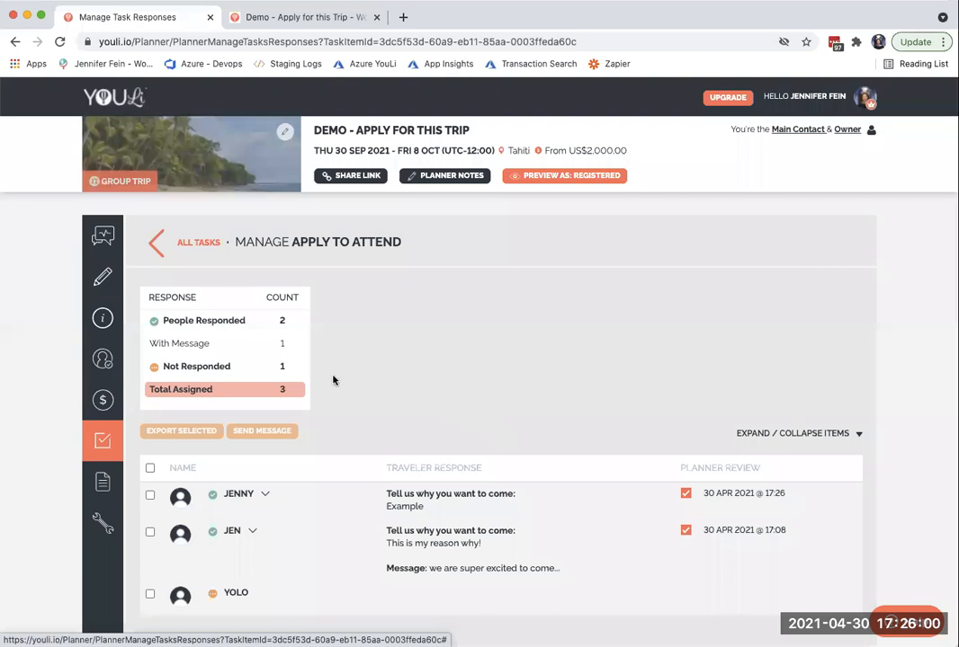
- Open the trip activity feed and examine the latest entry for the reviewed application and its email message
{"action": "left_click", "coordinate": [102, 235]}
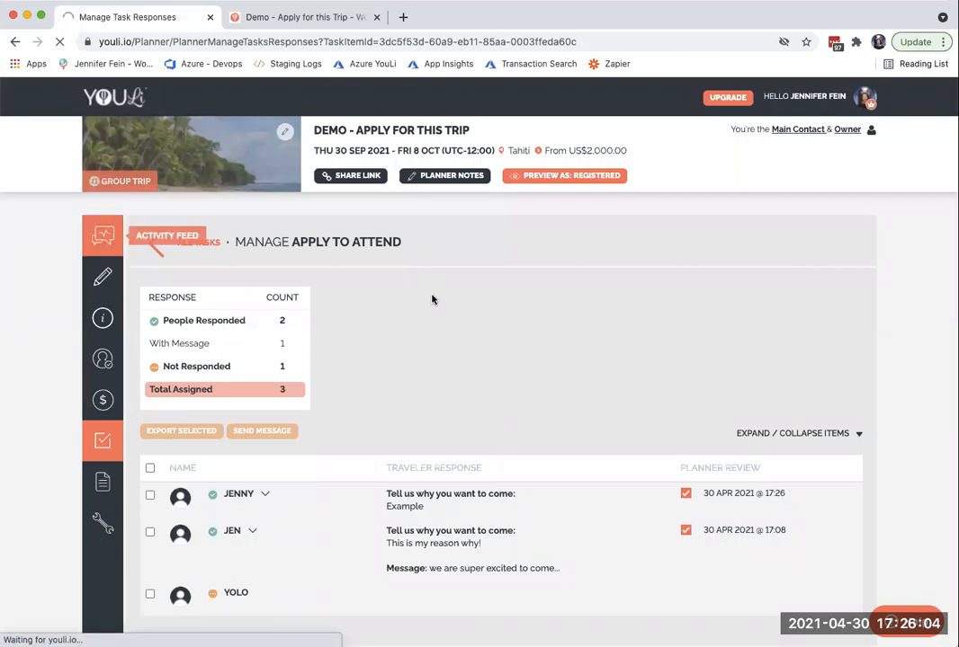
{"action": "scroll", "coordinate": [430, 381], "scroll_direction": "down", "scroll_amount": 5}
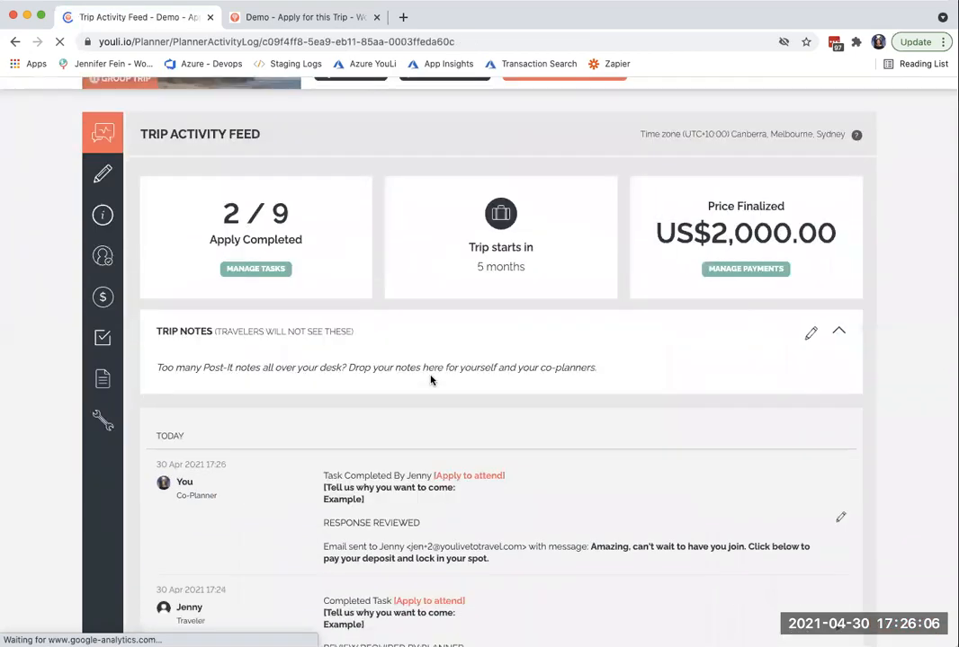
{"action": "left_click_drag", "start_coordinate": [270, 392], "coordinate": [563, 485]}
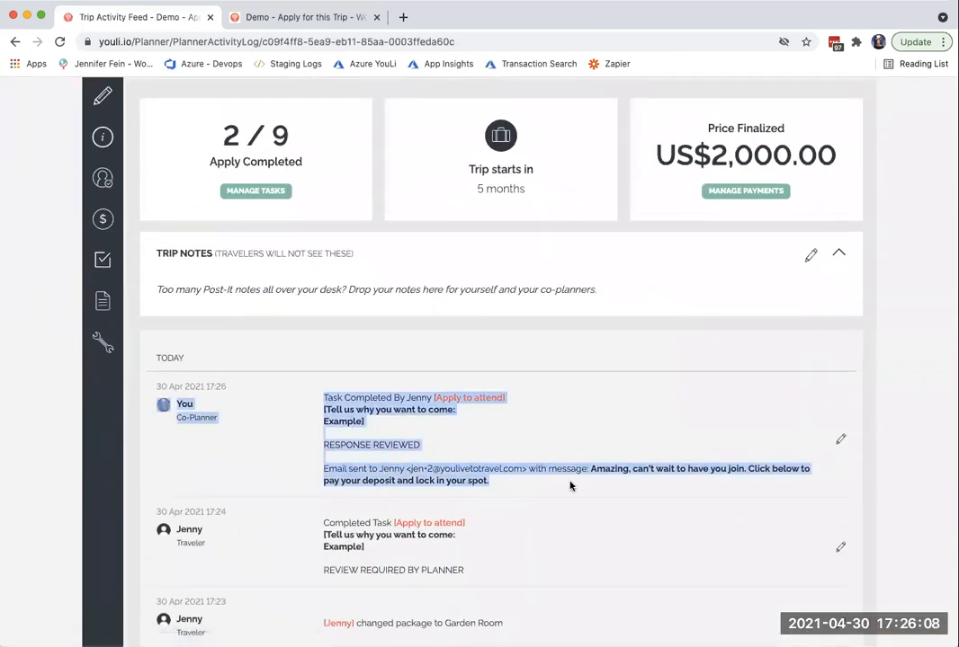
{"action": "left_click", "coordinate": [529, 484]}
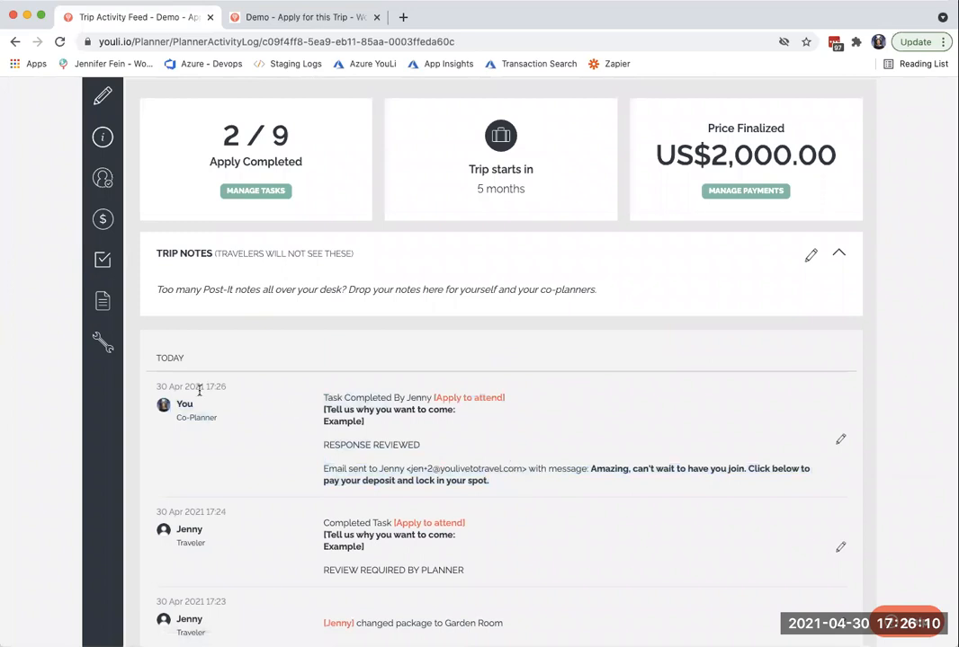
- In the trip's people list, examine the applicant's email sent and last viewed trip details, and select that applicant
{"action": "scroll", "coordinate": [199, 389], "scroll_direction": "up", "scroll_amount": 3}
{"action": "left_click", "coordinate": [100, 306]}
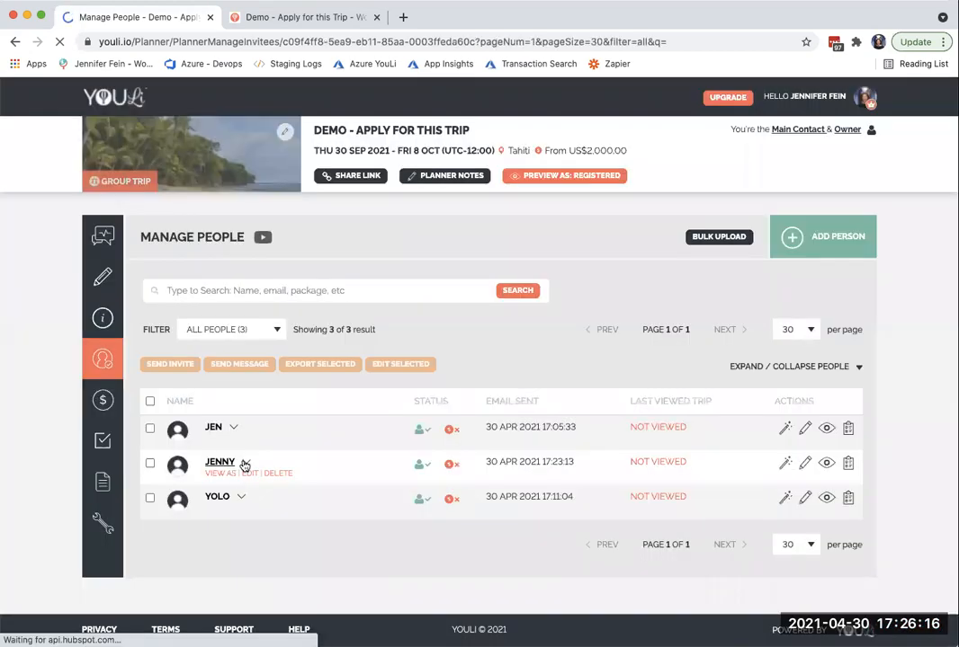
{"action": "left_click_drag", "start_coordinate": [487, 462], "coordinate": [708, 463]}
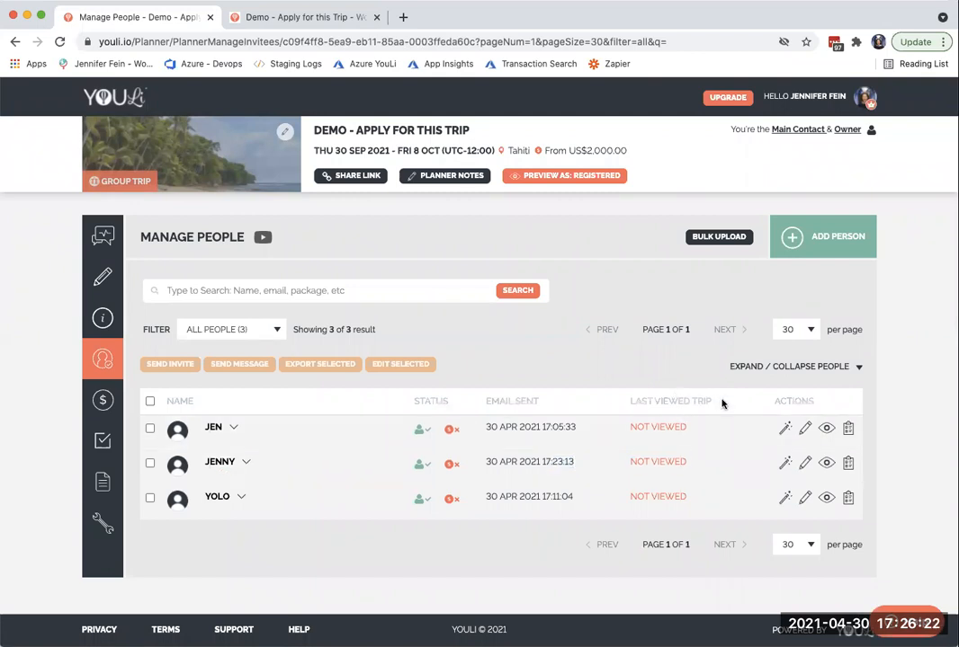
{"action": "left_click_drag", "start_coordinate": [723, 402], "coordinate": [602, 402]}
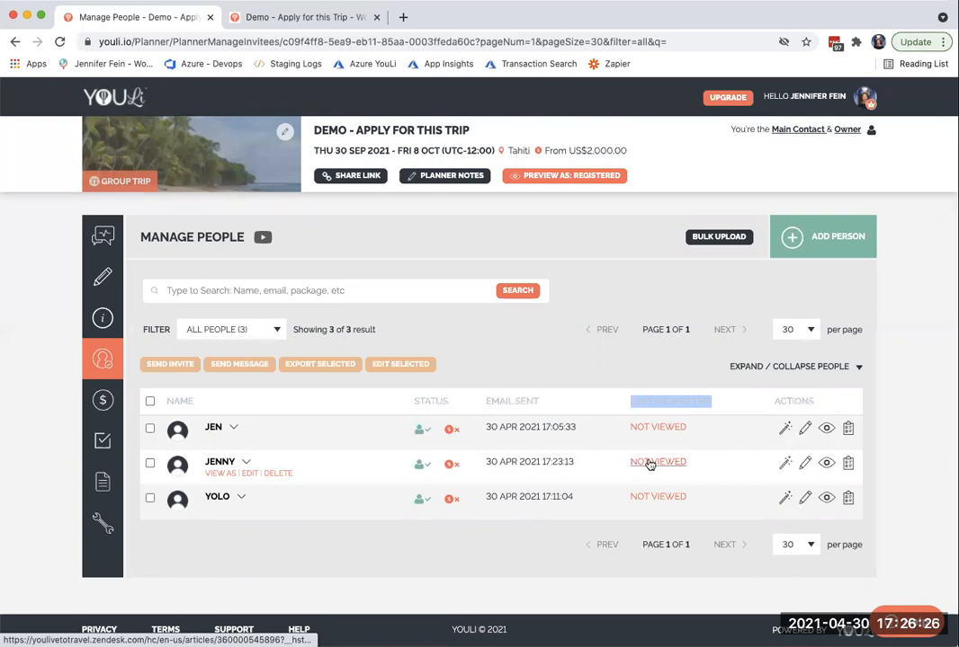
{"action": "left_click", "coordinate": [736, 464]}
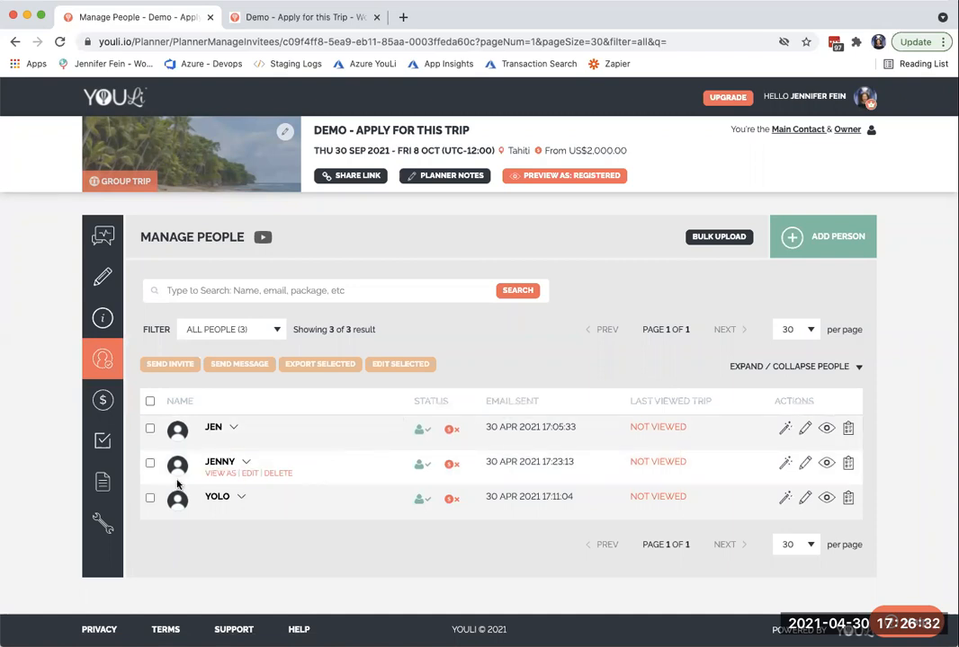
{"action": "left_click", "coordinate": [149, 463]}
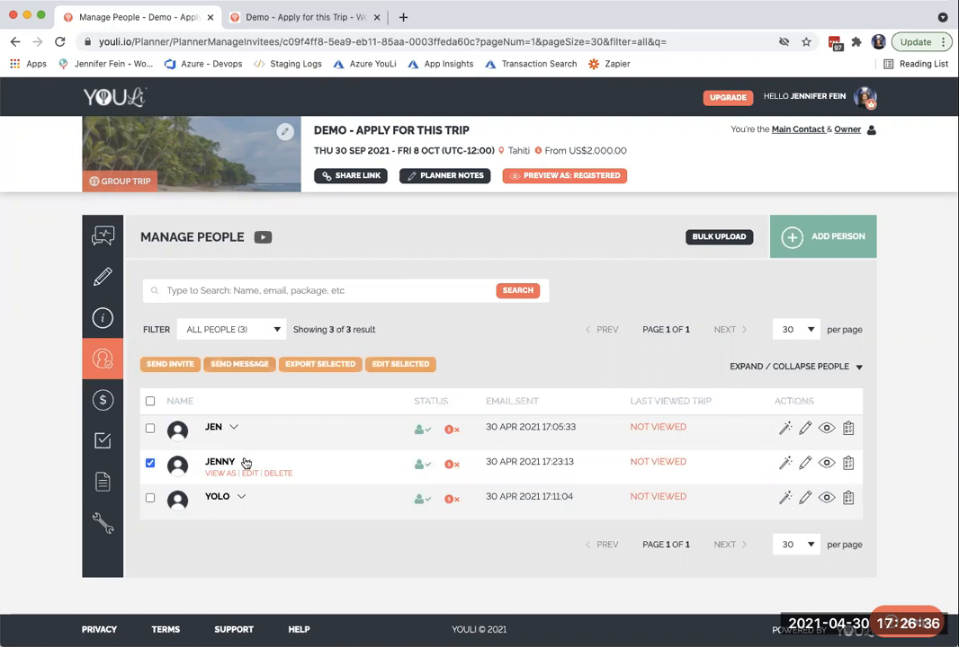
- Open the applicant's TripBoard and examine the contact details, planner notes, Apply to Attend response and activity feed
{"action": "left_click", "coordinate": [246, 464]}
{"action": "left_click", "coordinate": [220, 463]}
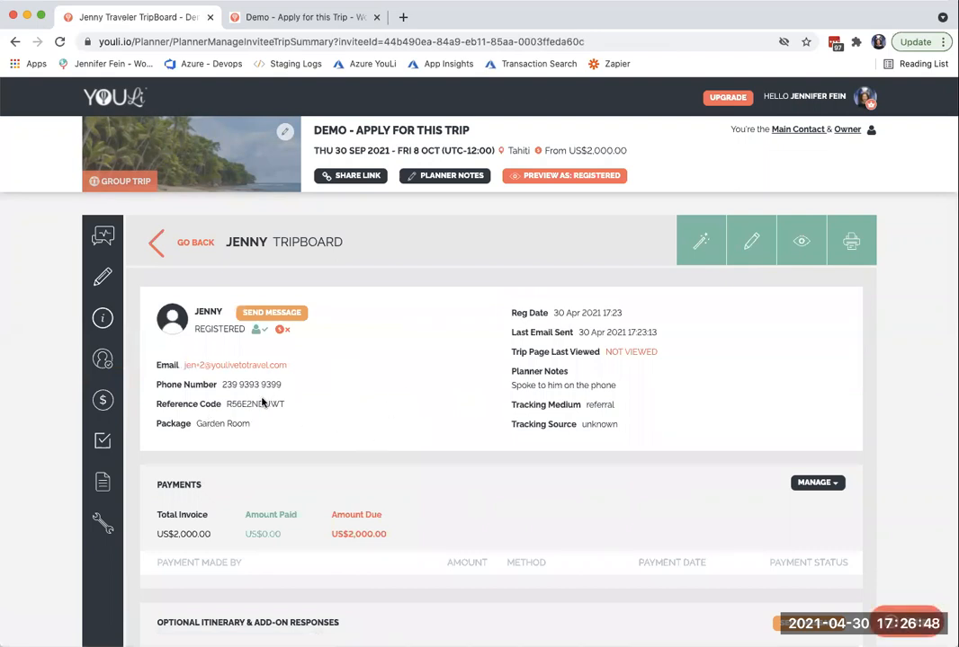
{"action": "left_click_drag", "start_coordinate": [221, 393], "coordinate": [325, 388]}
{"action": "scroll", "coordinate": [325, 388], "scroll_direction": "down", "scroll_amount": 8}
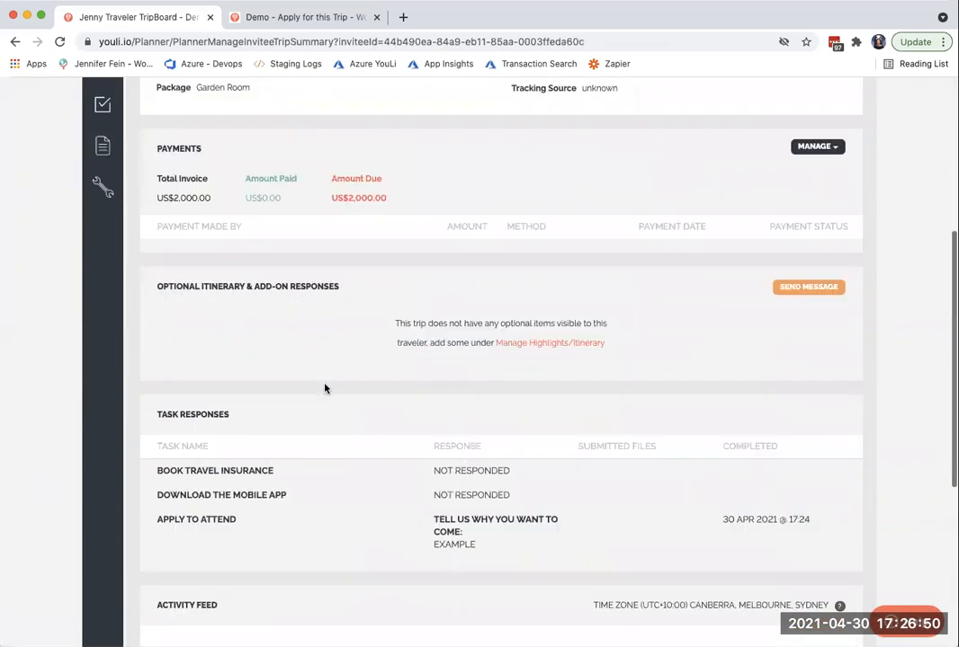
{"action": "scroll", "coordinate": [325, 389], "scroll_direction": "down", "scroll_amount": 1}
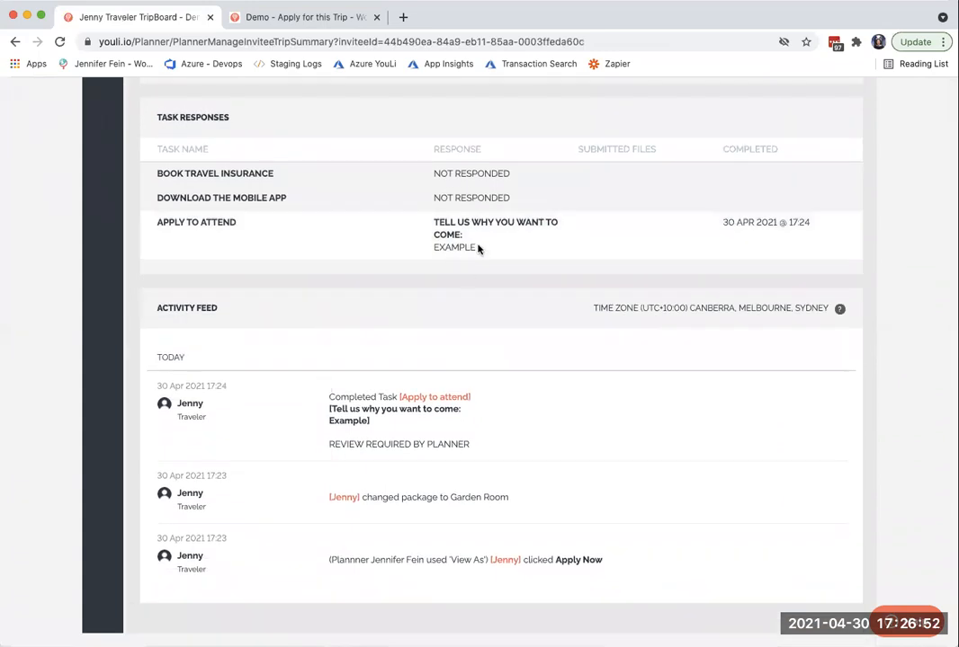
{"action": "left_click_drag", "start_coordinate": [477, 250], "coordinate": [426, 227]}
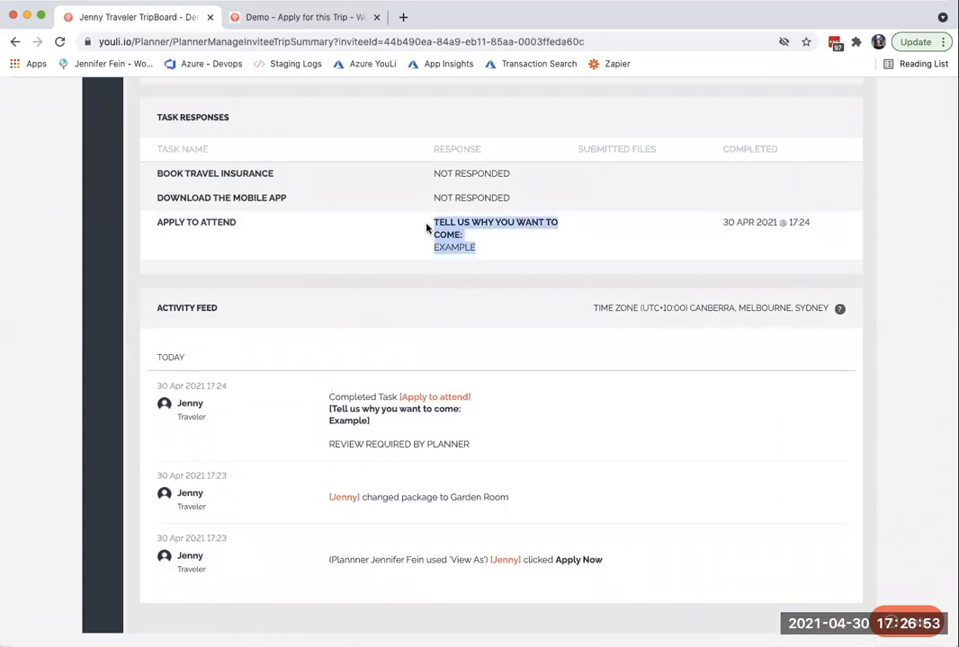
{"action": "left_click", "coordinate": [485, 247]}
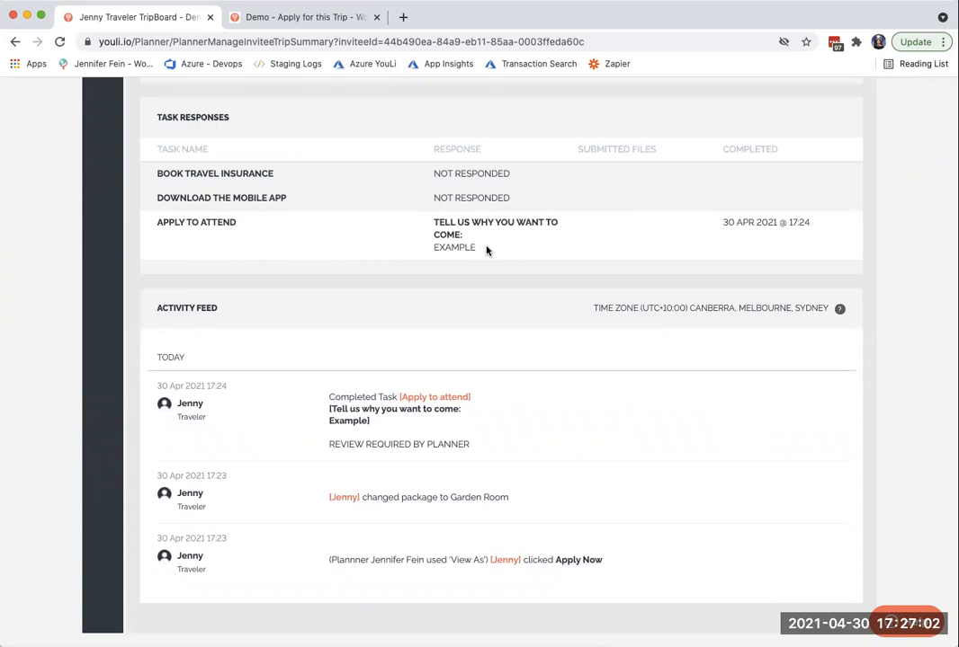
{"action": "scroll", "coordinate": [486, 251], "scroll_direction": "up", "scroll_amount": 10}
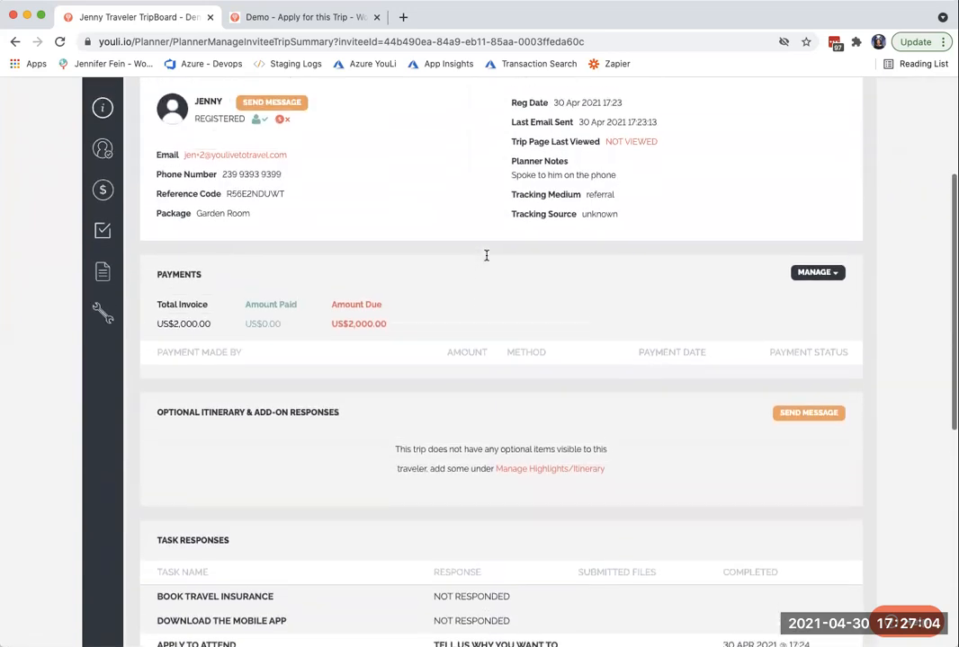
- Reload the traveler's trip page and view its Highlights and Invoice sections
{"action": "left_click", "coordinate": [255, 16]}
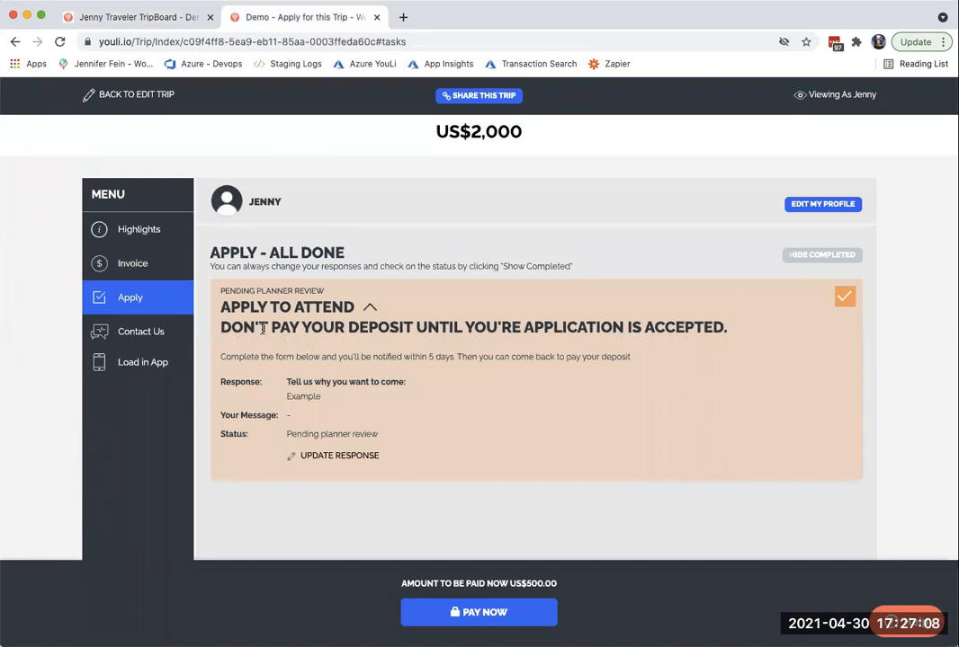
{"action": "key", "text": "super+r"}
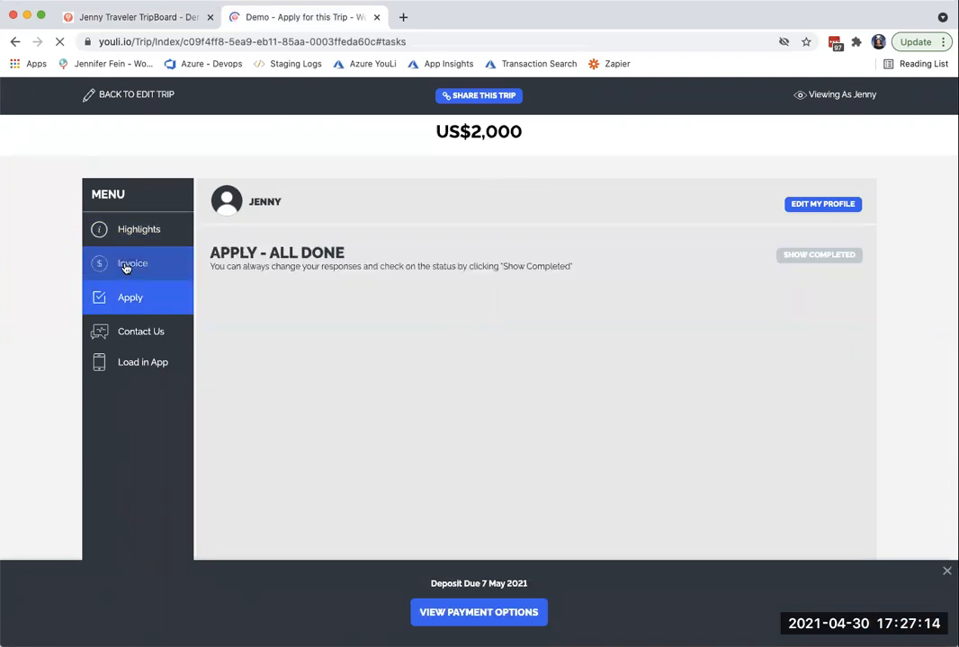
{"action": "left_click", "coordinate": [137, 233]}
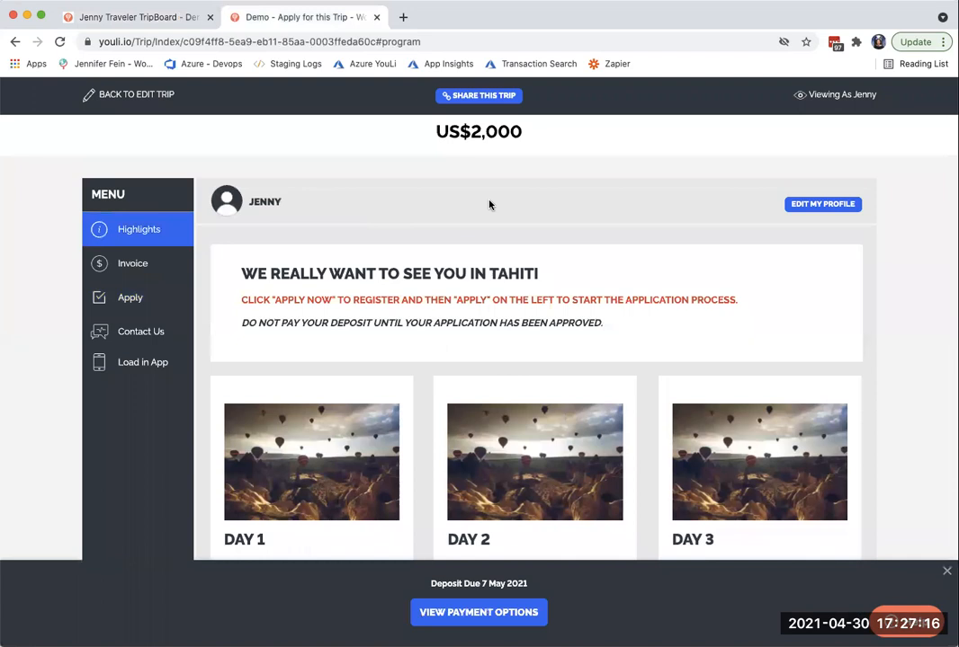
{"action": "left_click", "coordinate": [135, 263]}
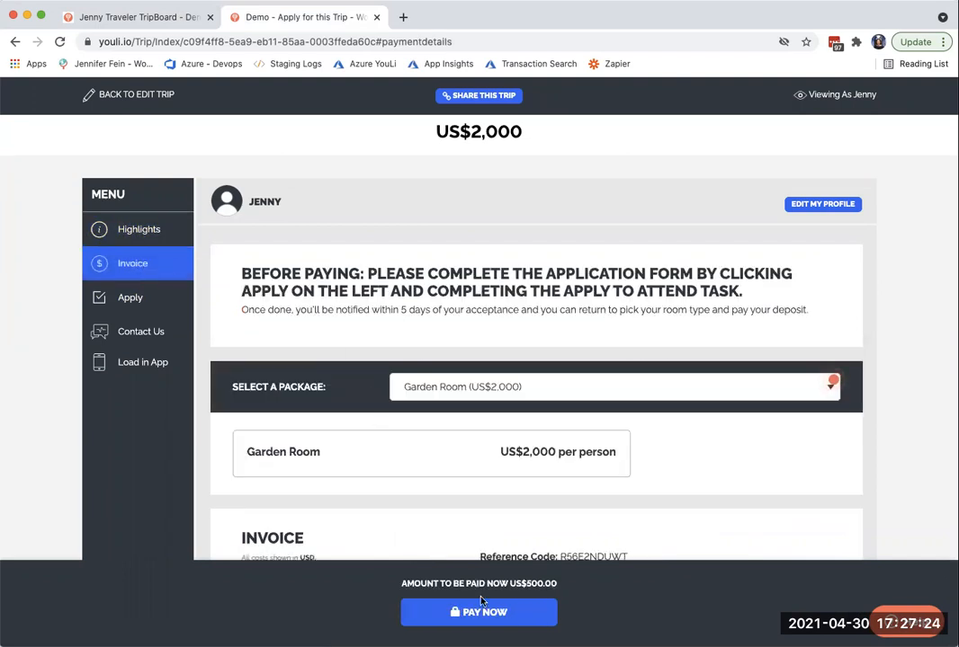
- Show the deposit payment form and close it unpaid, and view the package choices while keeping Garden Room
{"action": "left_click", "coordinate": [476, 612]}
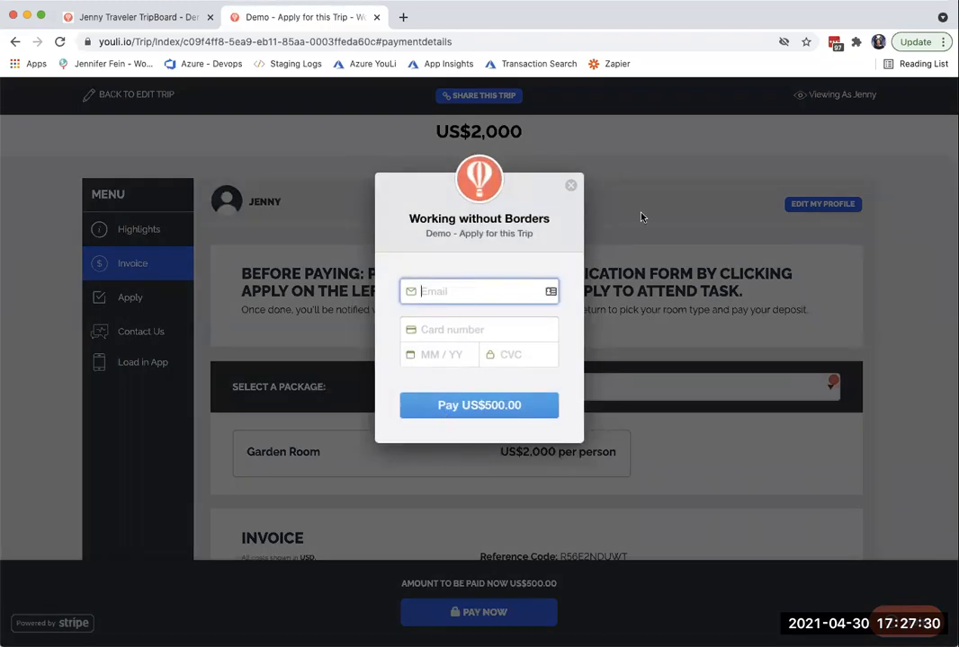
{"action": "left_click", "coordinate": [570, 185]}
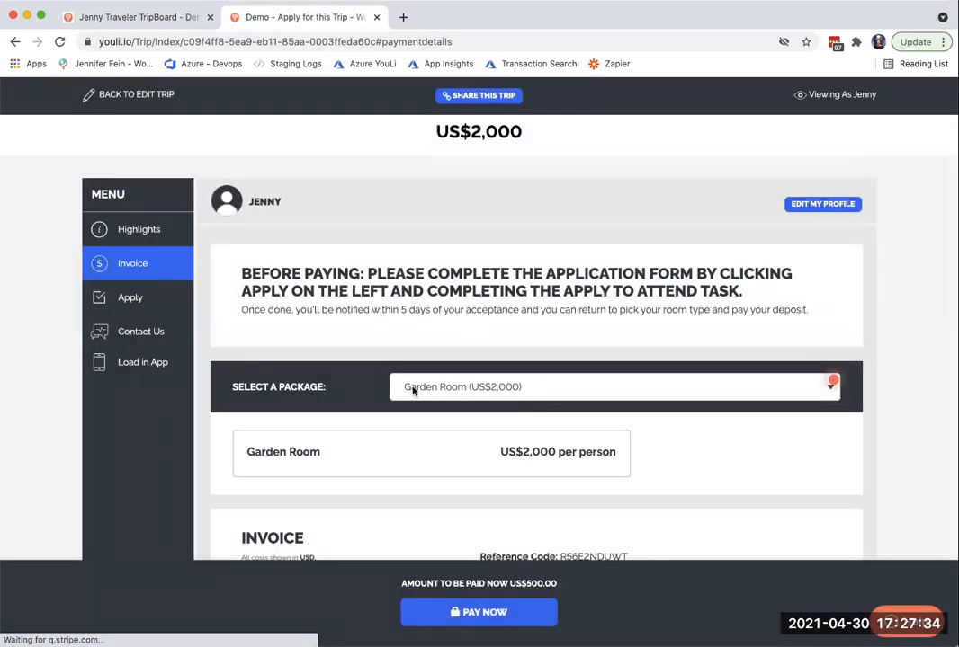
{"action": "left_click", "coordinate": [539, 393]}
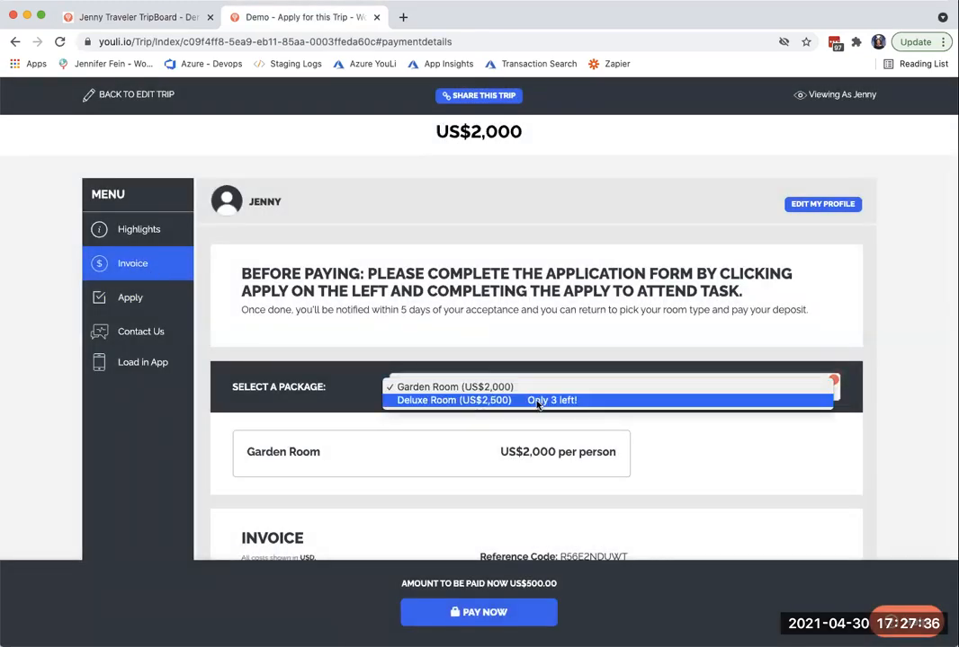
{"action": "left_click", "coordinate": [424, 438]}
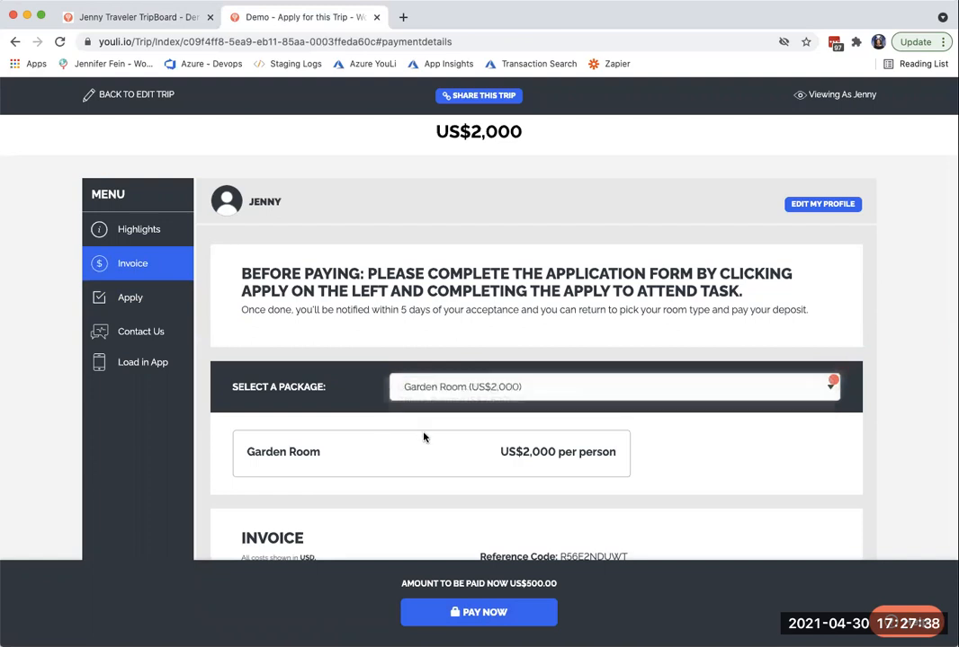
- View the invoice's Deposit and Balance Due choices while keeping Deposit, and open the payment form and close it unpaid
{"action": "scroll", "coordinate": [425, 438], "scroll_direction": "down", "scroll_amount": 5}
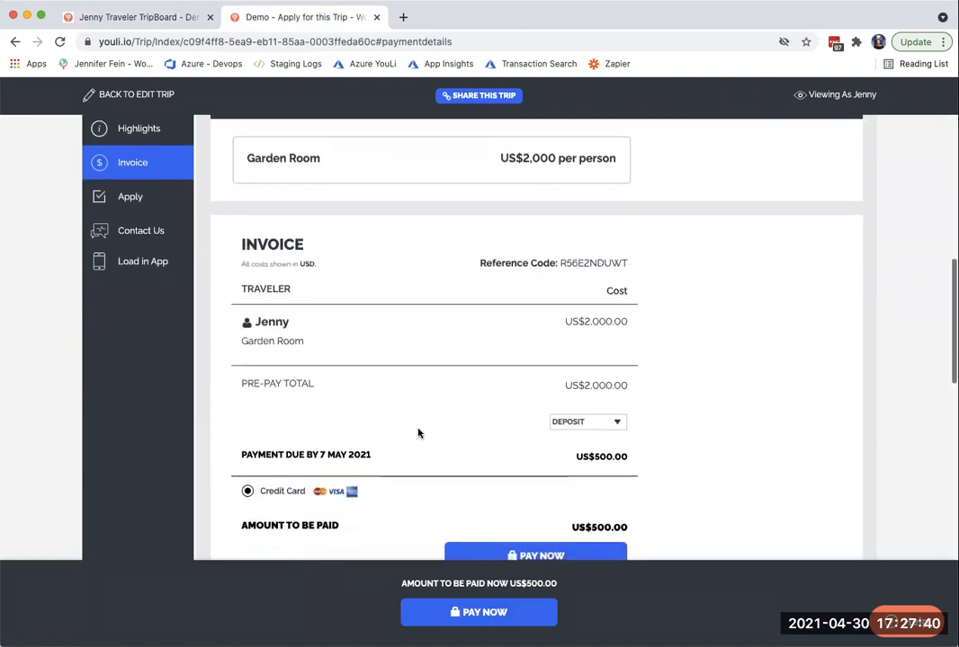
{"action": "left_click", "coordinate": [579, 424]}
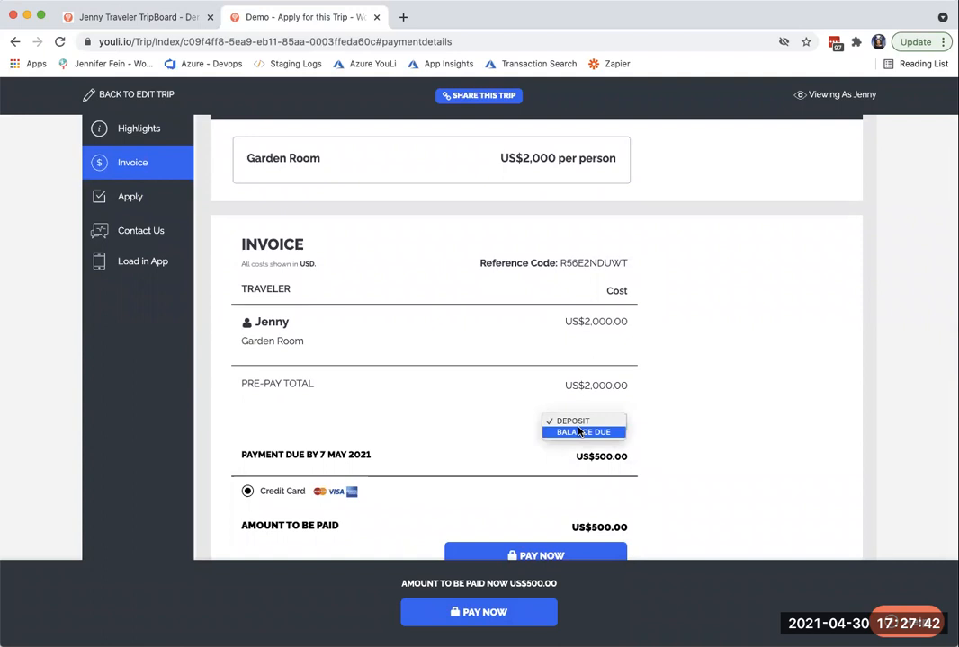
{"action": "left_click", "coordinate": [467, 406]}
{"action": "scroll", "coordinate": [482, 445], "scroll_direction": "down", "scroll_amount": 2}
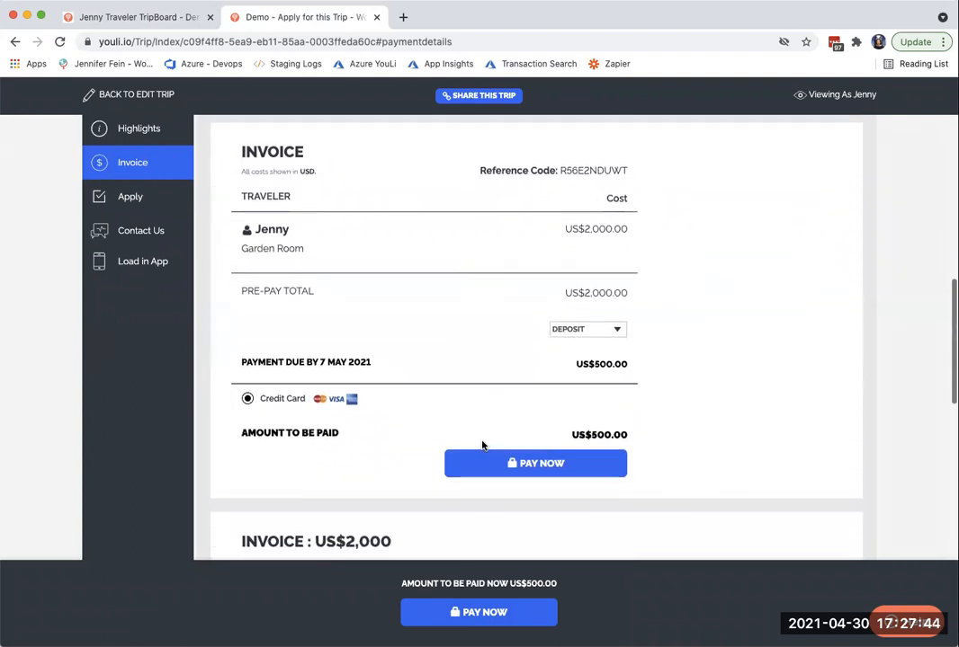
{"action": "left_click", "coordinate": [497, 463]}
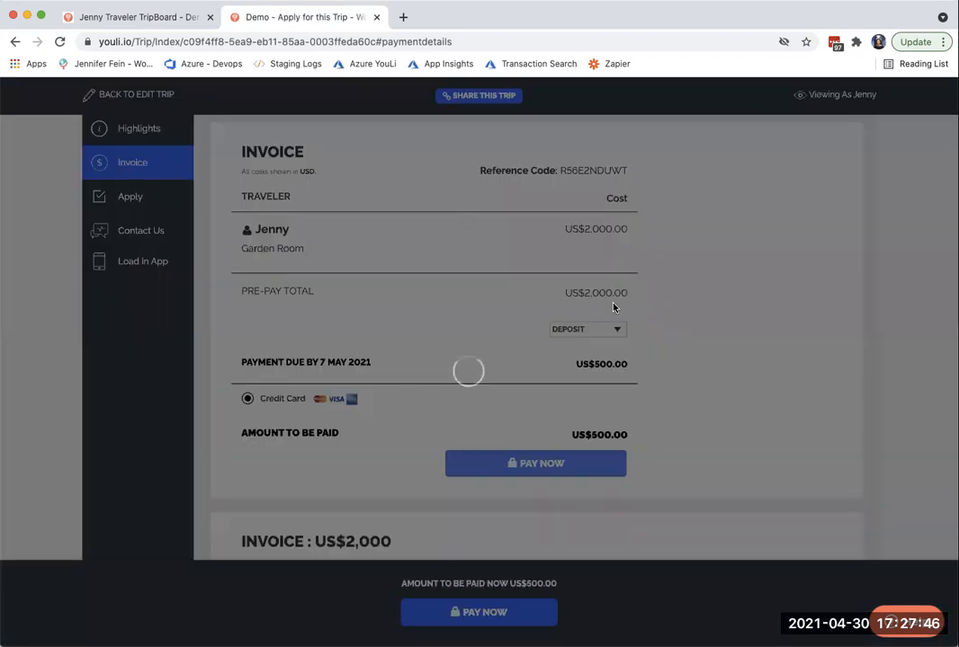
{"action": "left_click", "coordinate": [572, 186]}
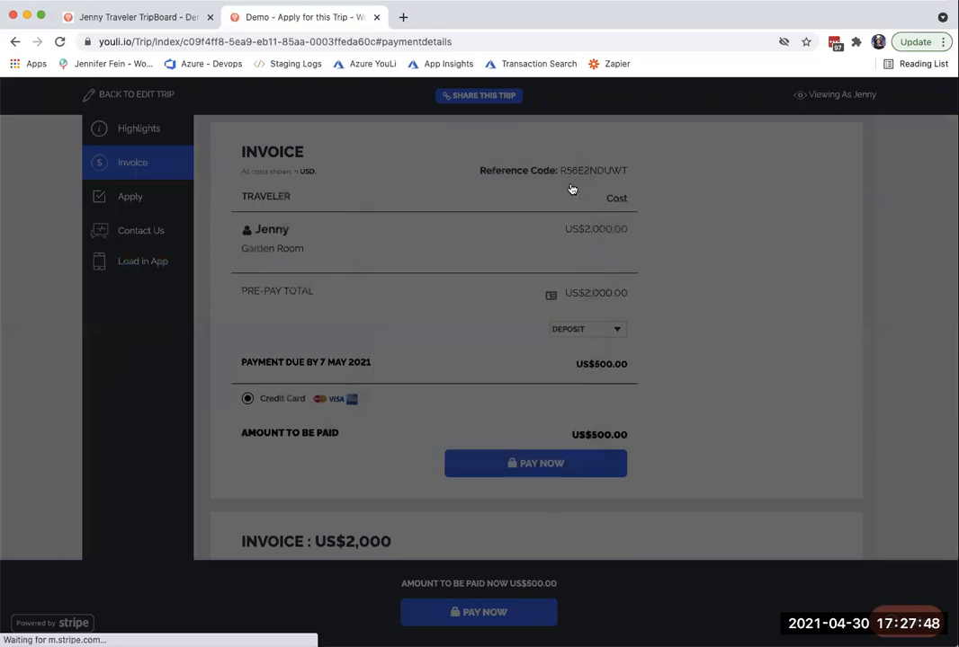
- Examine the invoice's pricing explanation, highlighting its heading and the notice about paying the deposit, and review the trip page up to its title banner
{"action": "scroll", "coordinate": [380, 396], "scroll_direction": "down", "scroll_amount": 5}
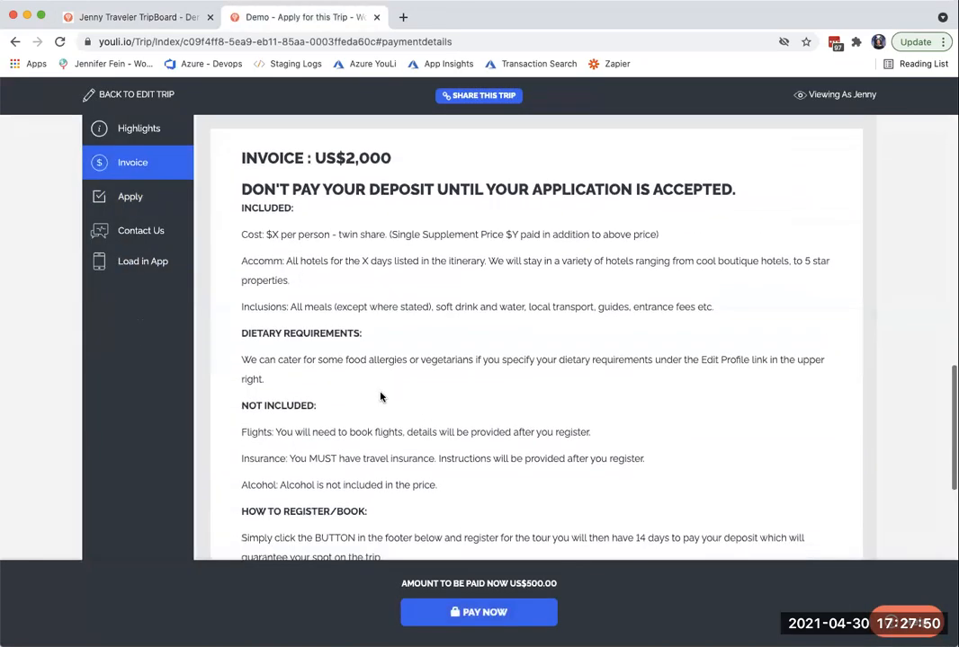
{"action": "left_click_drag", "start_coordinate": [239, 158], "coordinate": [453, 162]}
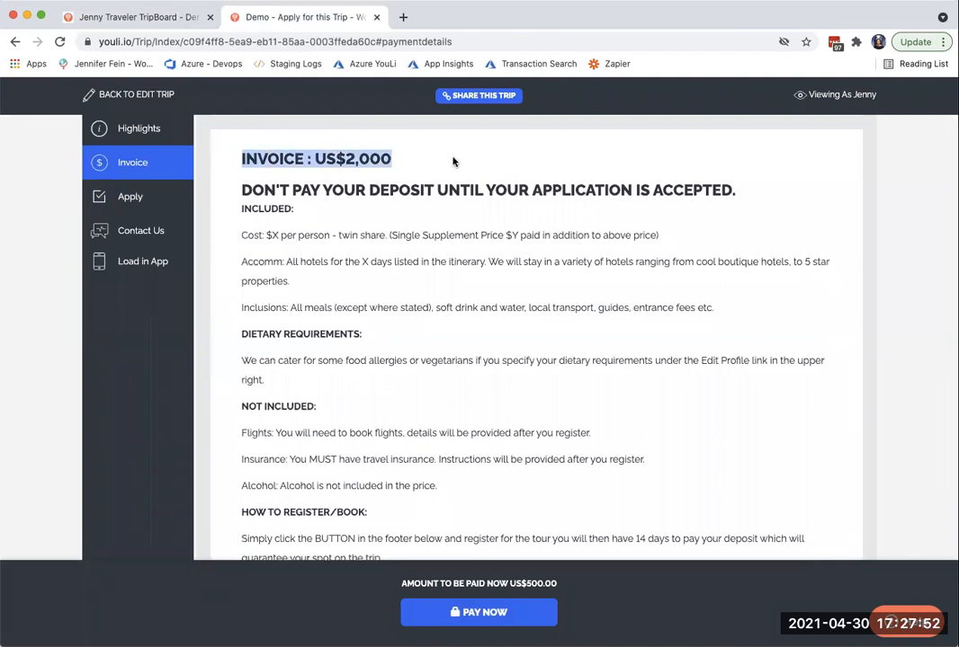
{"action": "left_click_drag", "start_coordinate": [239, 190], "coordinate": [719, 192]}
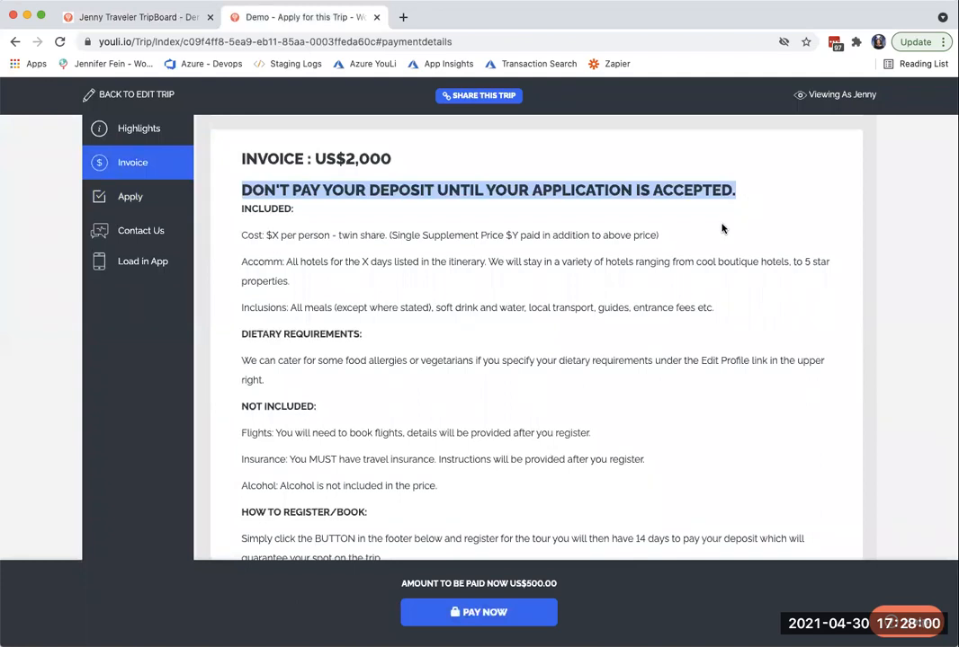
{"action": "scroll", "coordinate": [721, 268], "scroll_direction": "up", "scroll_amount": 3}
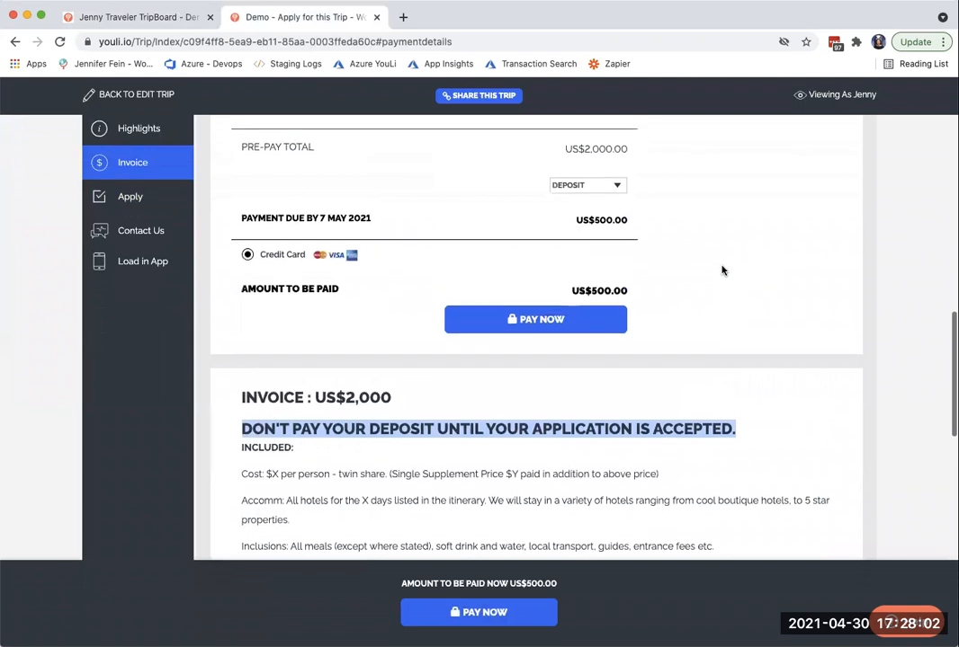
{"action": "scroll", "coordinate": [722, 268], "scroll_direction": "up", "scroll_amount": 3}
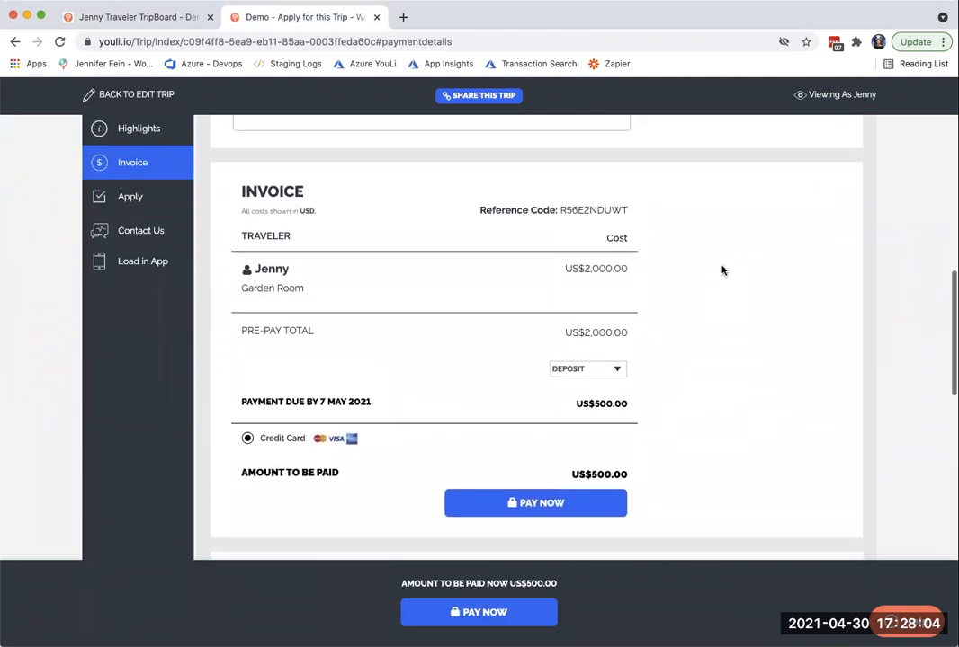
{"action": "scroll", "coordinate": [722, 268], "scroll_direction": "up", "scroll_amount": 2}
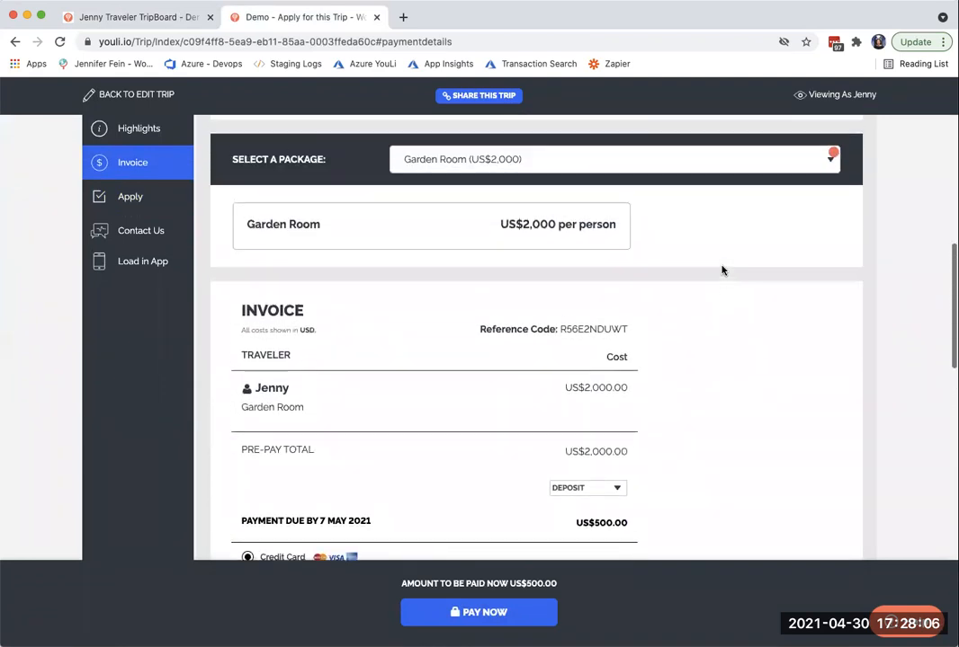
{"action": "scroll", "coordinate": [721, 268], "scroll_direction": "up", "scroll_amount": 1}
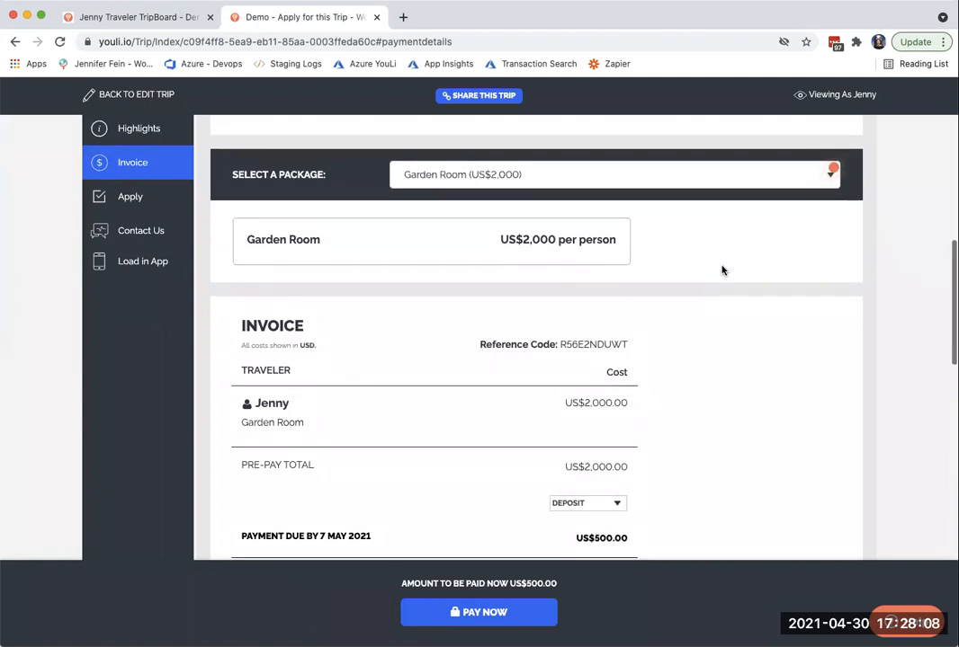
{"action": "scroll", "coordinate": [721, 268], "scroll_direction": "up", "scroll_amount": 4}
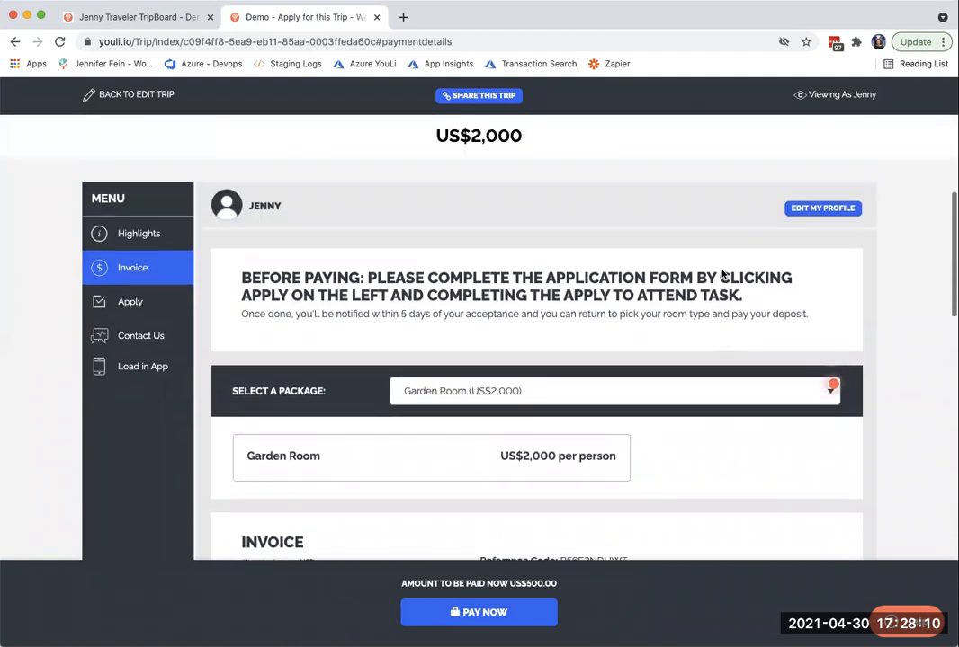
{"action": "scroll", "coordinate": [721, 274], "scroll_direction": "up", "scroll_amount": 2}
{"action": "scroll", "coordinate": [721, 274], "scroll_direction": "up", "scroll_amount": 1}
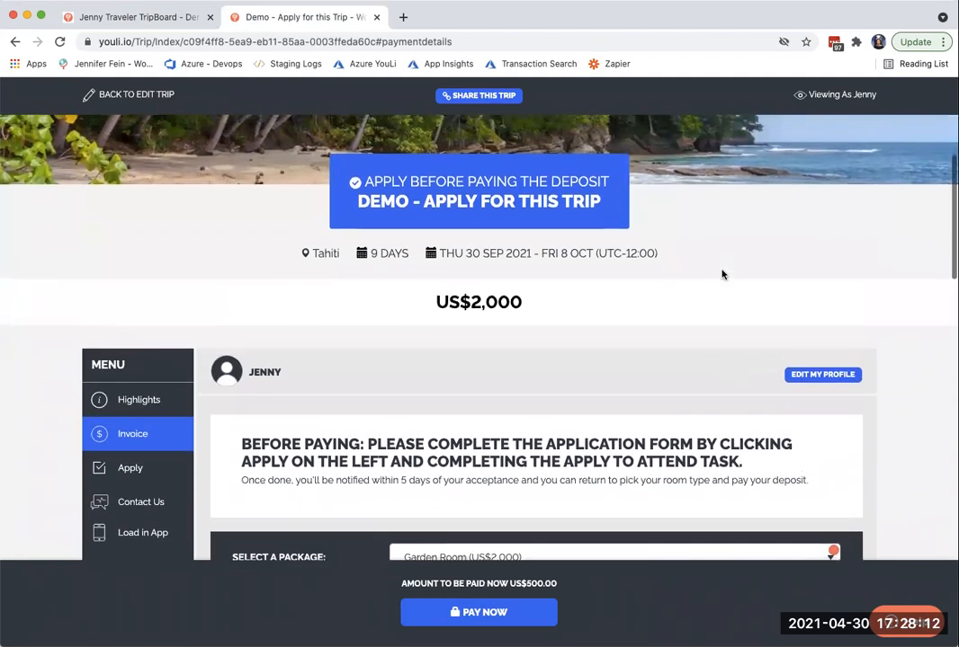
{"action": "scroll", "coordinate": [721, 274], "scroll_direction": "up", "scroll_amount": 1}
{"action": "scroll", "coordinate": [722, 275], "scroll_direction": "up", "scroll_amount": 1}
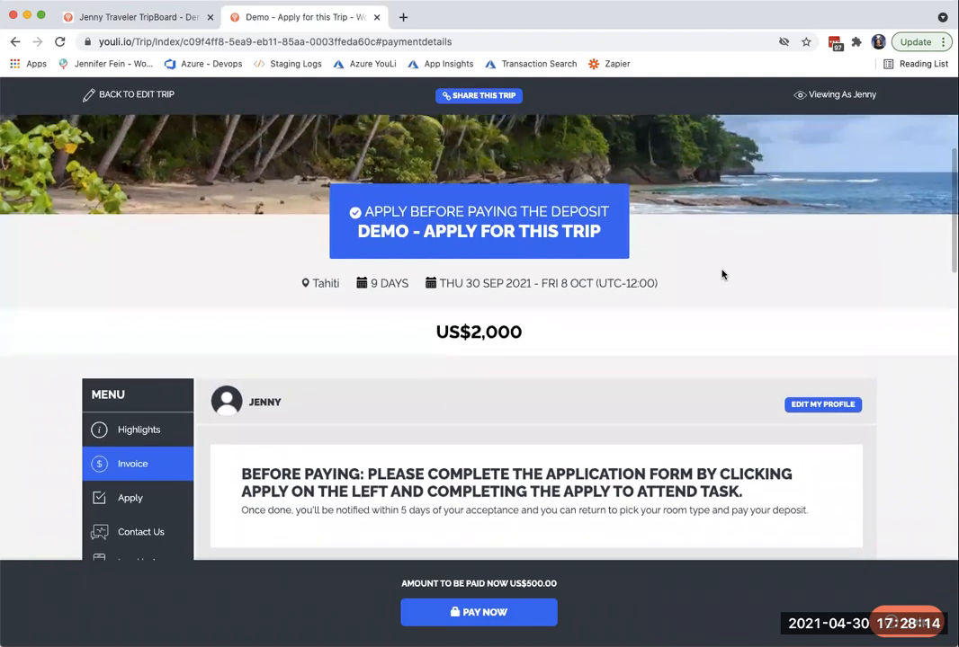
- From the planner's TripBoard, open the trip's pricing settings and delete the deposit warning above INCLUDED in the pricing explanation
{"action": "left_click", "coordinate": [133, 17]}
{"action": "scroll", "coordinate": [330, 165], "scroll_direction": "up", "scroll_amount": 3}
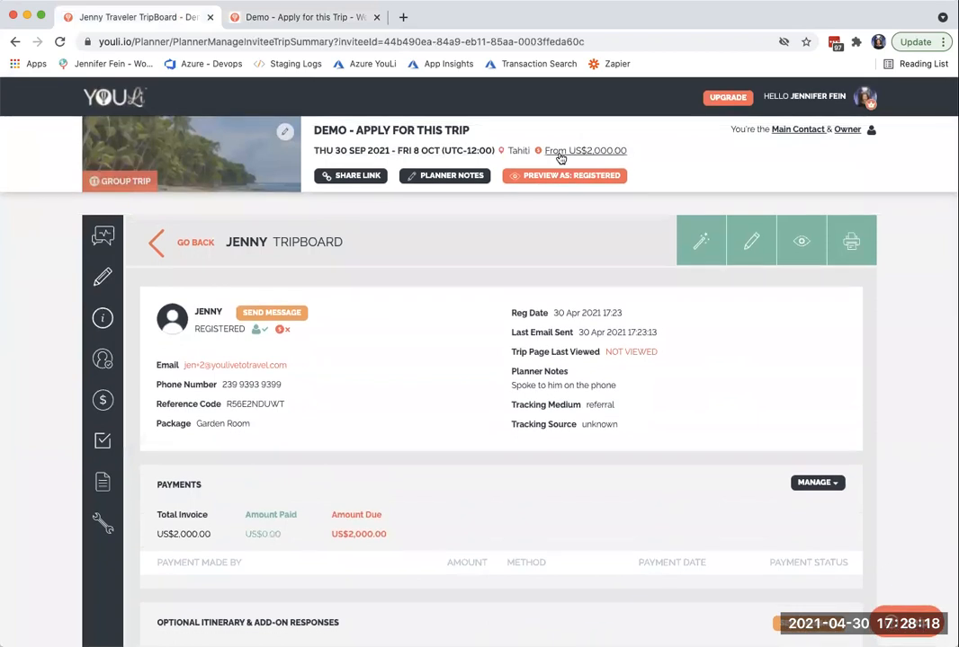
{"action": "left_click", "coordinate": [563, 175]}
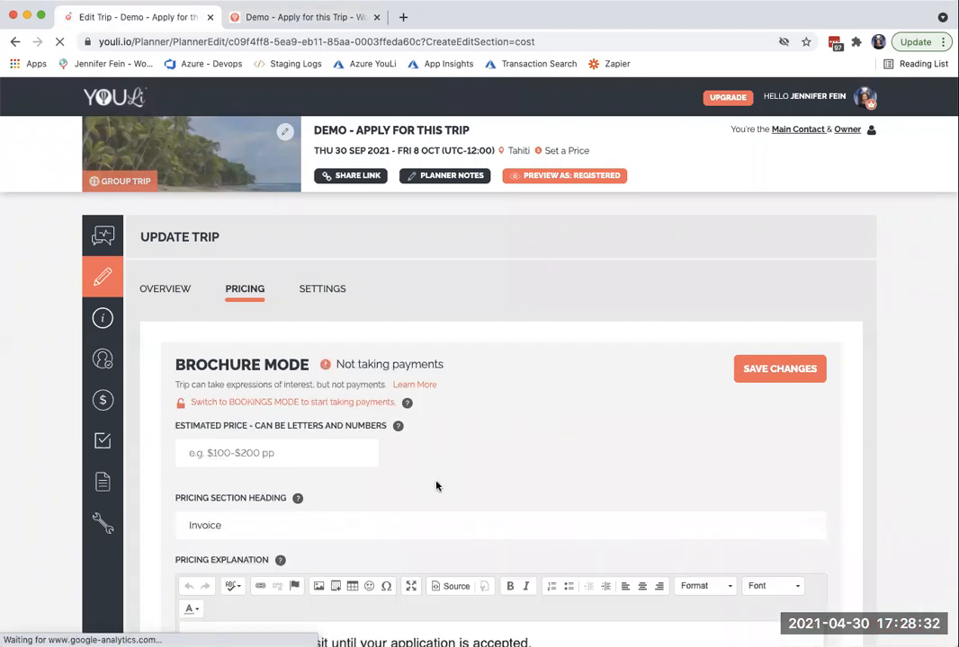
{"action": "scroll", "coordinate": [449, 488], "scroll_direction": "down", "scroll_amount": 1}
{"action": "scroll", "coordinate": [468, 504], "scroll_direction": "down", "scroll_amount": 3}
{"action": "left_click_drag", "start_coordinate": [544, 531], "coordinate": [259, 511]}
{"action": "key", "text": "BackSpace"}
{"action": "key", "text": "Down"}
{"action": "key", "text": "BackSpace"}
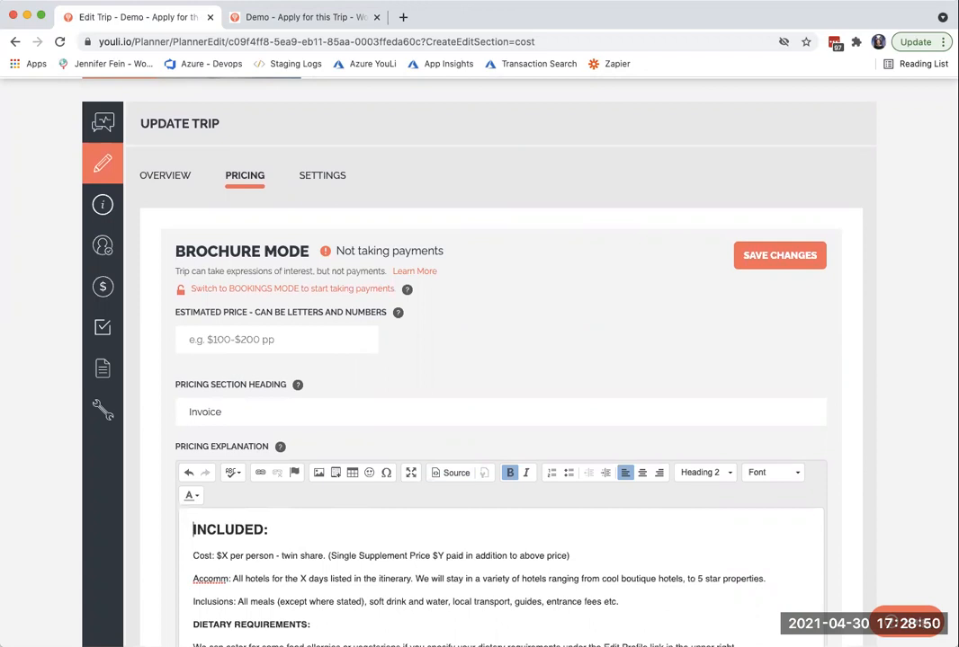
- Open the Apply to Attend task's responses and examine the traveler answers and planner review marks
{"action": "left_click", "coordinate": [100, 328]}
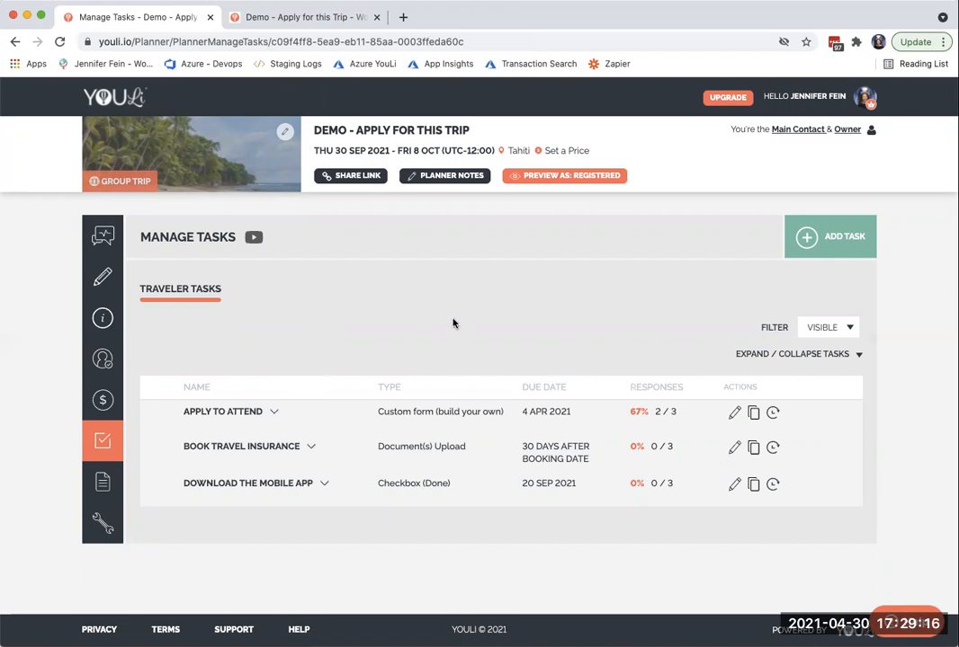
{"action": "left_click", "coordinate": [634, 413]}
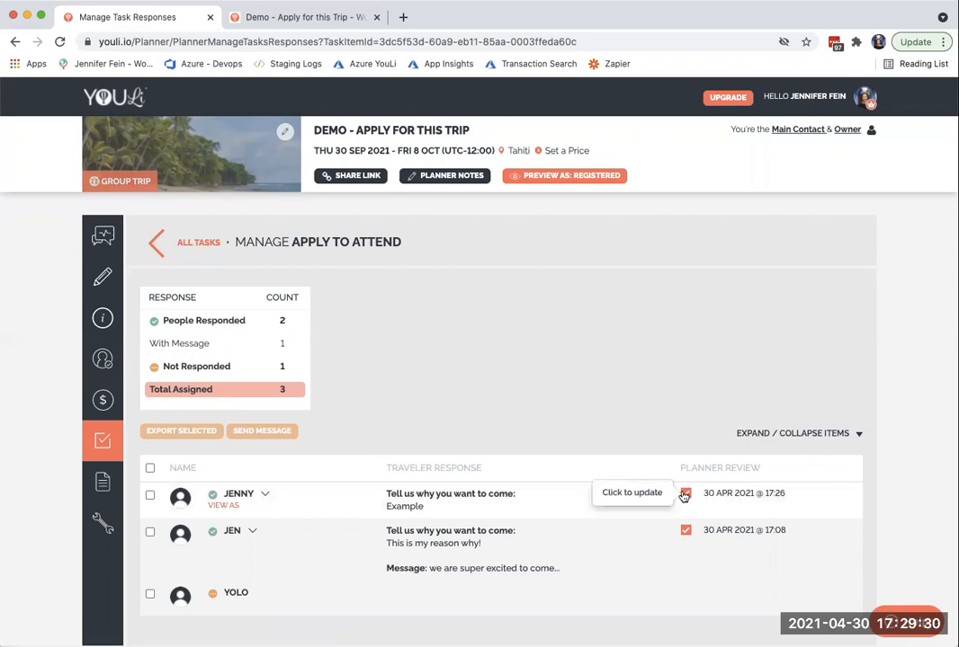
- Edit the applicant with the Garden Room package in the trip's people list, set the status to Declined and save
{"action": "left_click", "coordinate": [102, 359]}
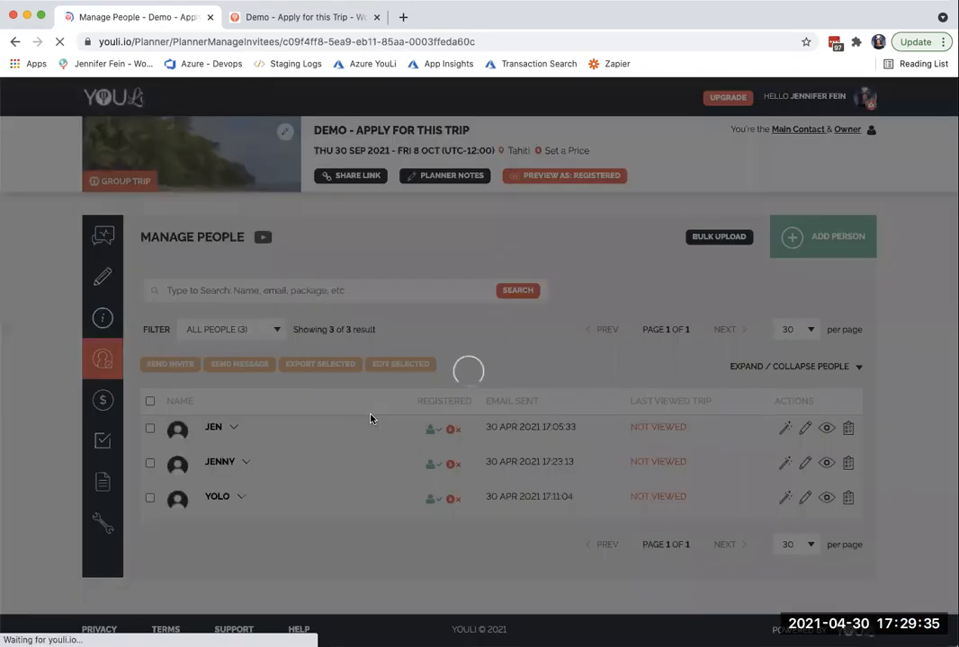
{"action": "mouse_move", "coordinate": [186, 460]}
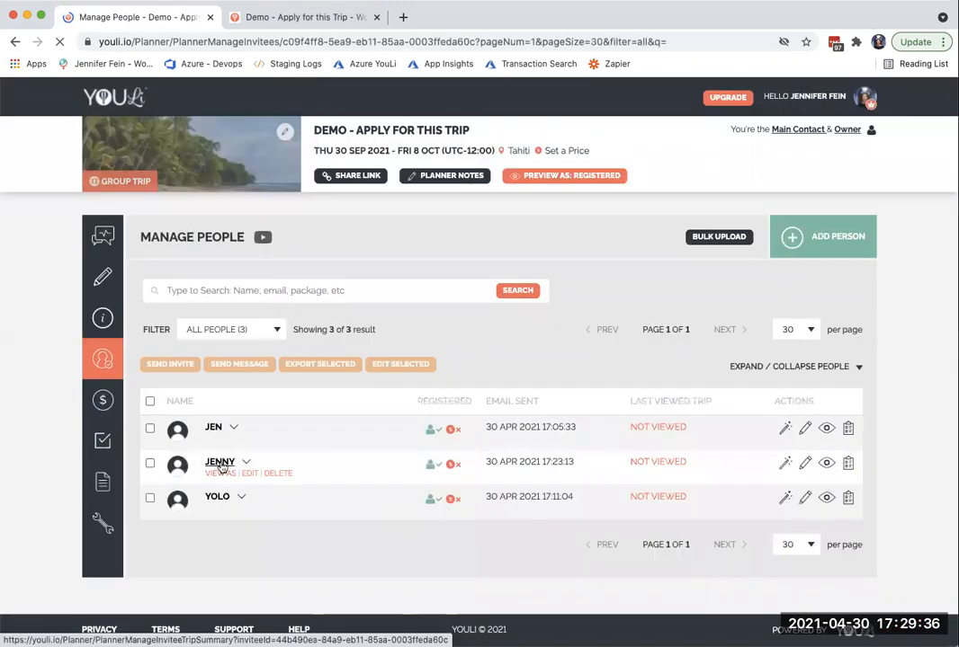
{"action": "left_click", "coordinate": [246, 475]}
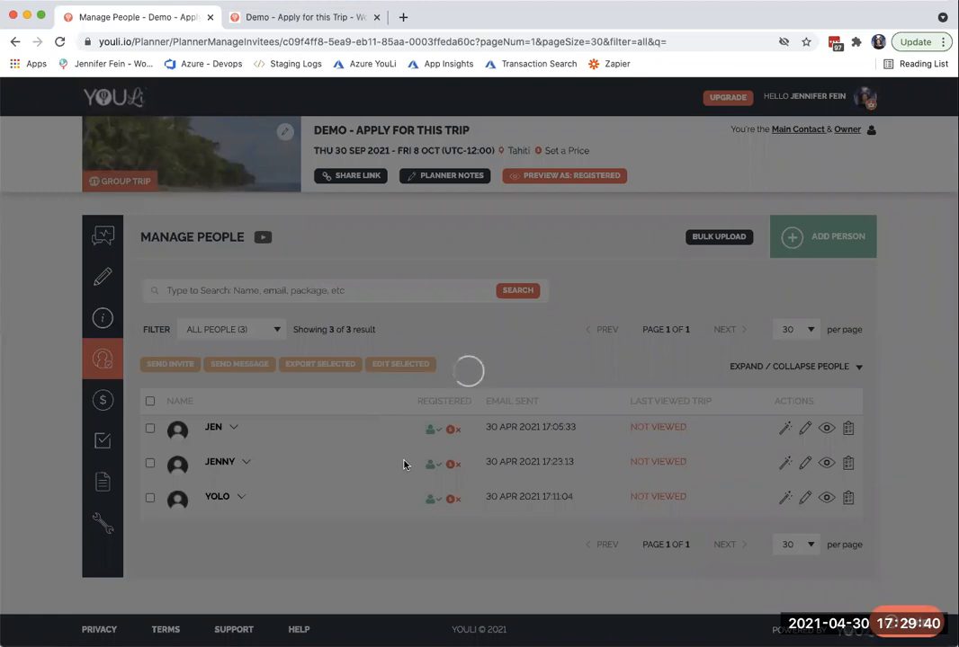
{"action": "scroll", "coordinate": [409, 471], "scroll_direction": "down", "scroll_amount": 3}
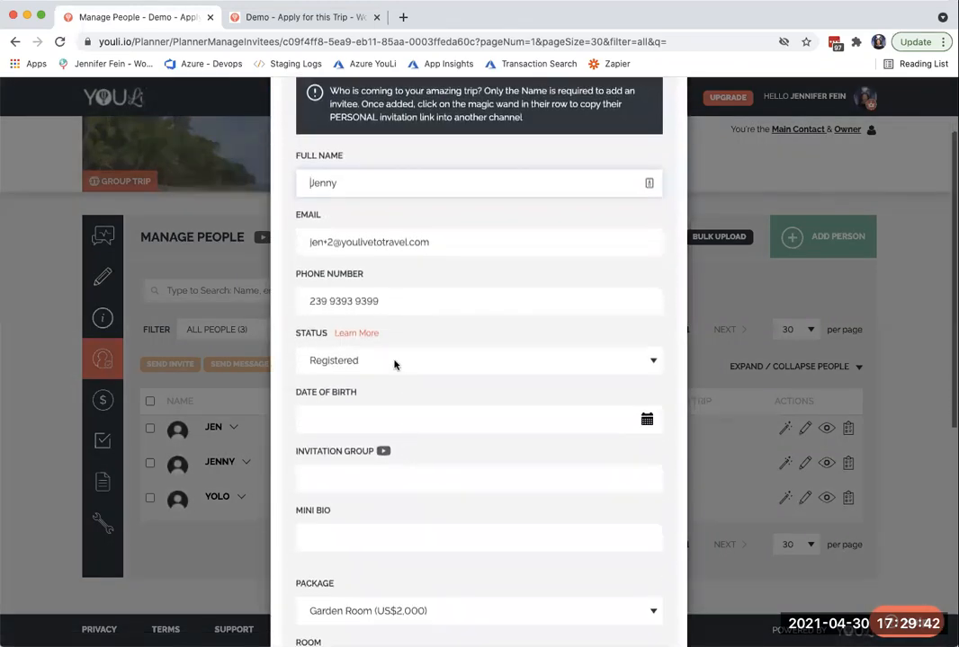
{"action": "left_click", "coordinate": [394, 362]}
{"action": "left_click", "coordinate": [393, 373]}
{"action": "scroll", "coordinate": [456, 505], "scroll_direction": "down", "scroll_amount": 12}
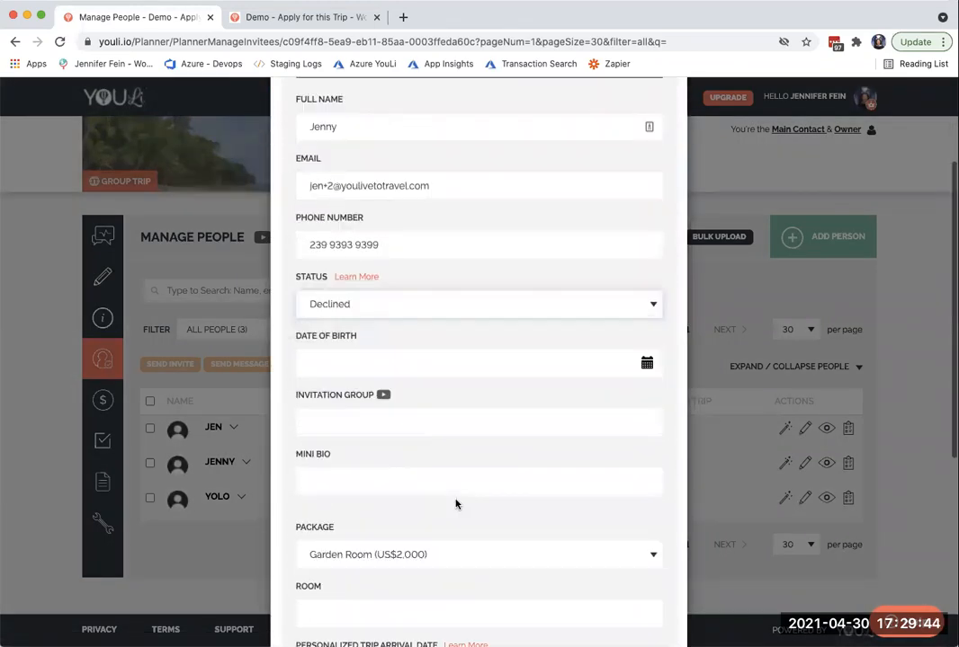
{"action": "left_click", "coordinate": [643, 581]}
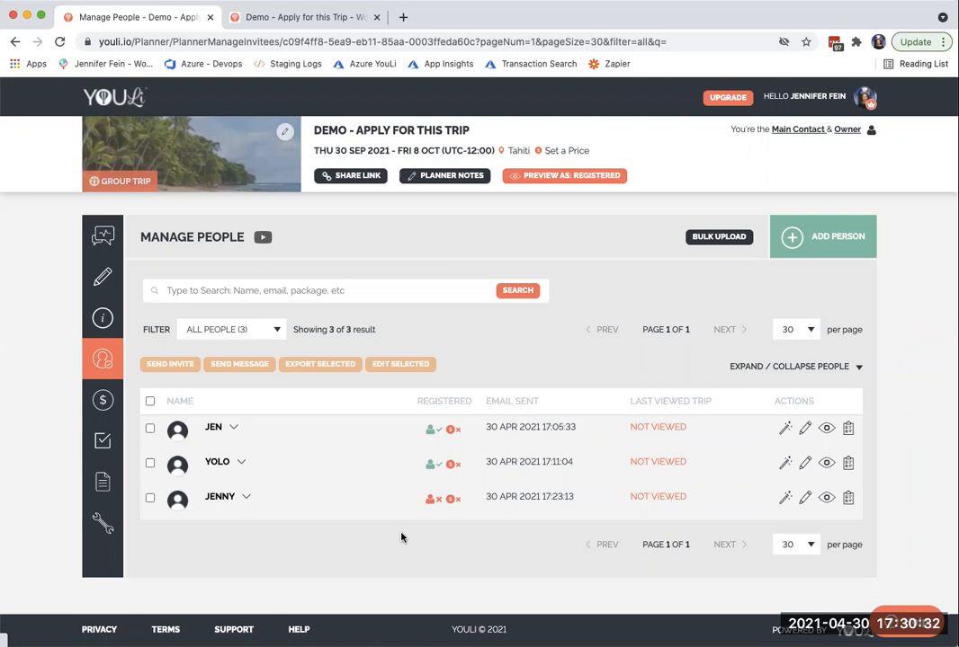
- Start a message to the first registered traveler in the people list with the subject "You've been accepted to: [TripName]"
{"action": "left_click", "coordinate": [103, 401]}
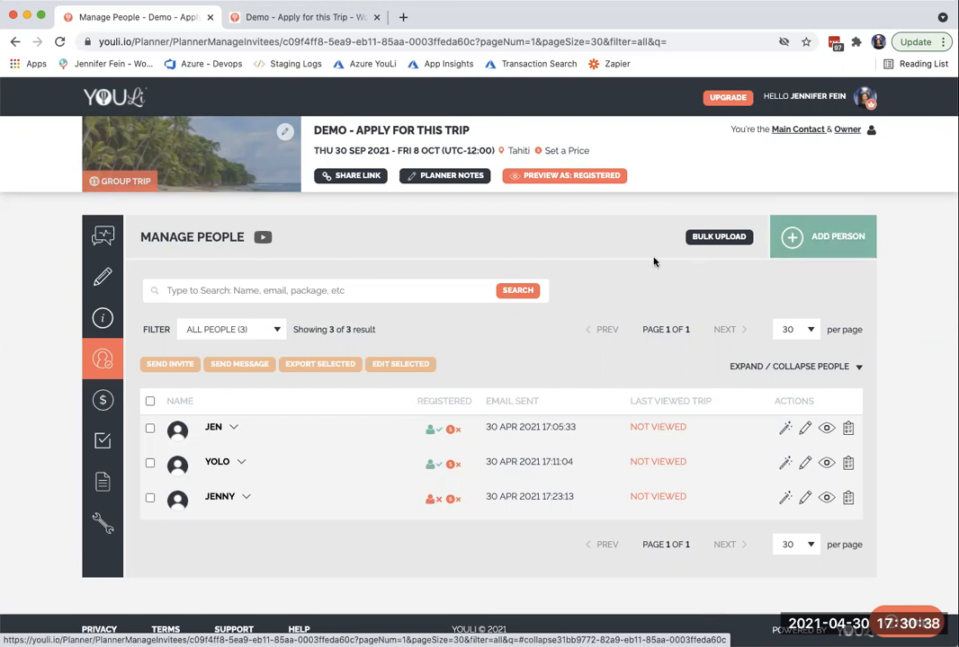
{"action": "left_click", "coordinate": [150, 428]}
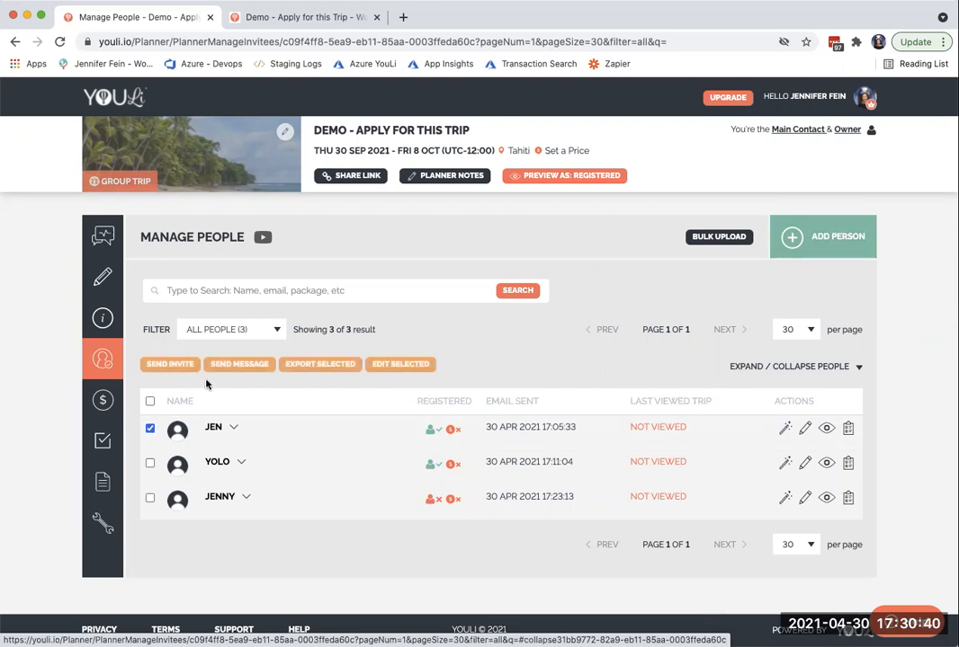
{"action": "left_click", "coordinate": [239, 364]}
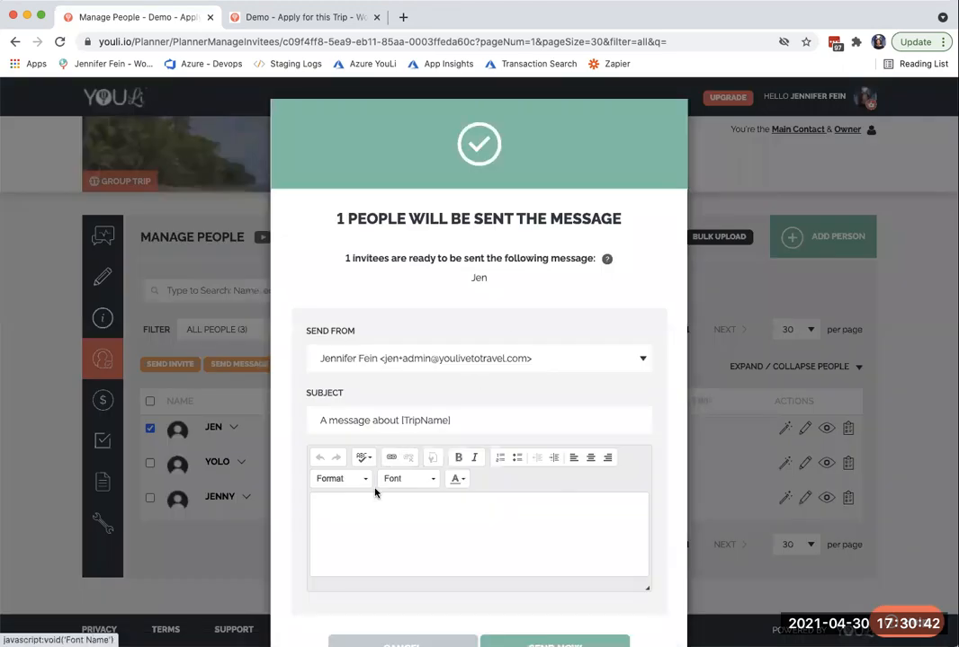
{"action": "left_click_drag", "start_coordinate": [400, 419], "coordinate": [275, 422]}
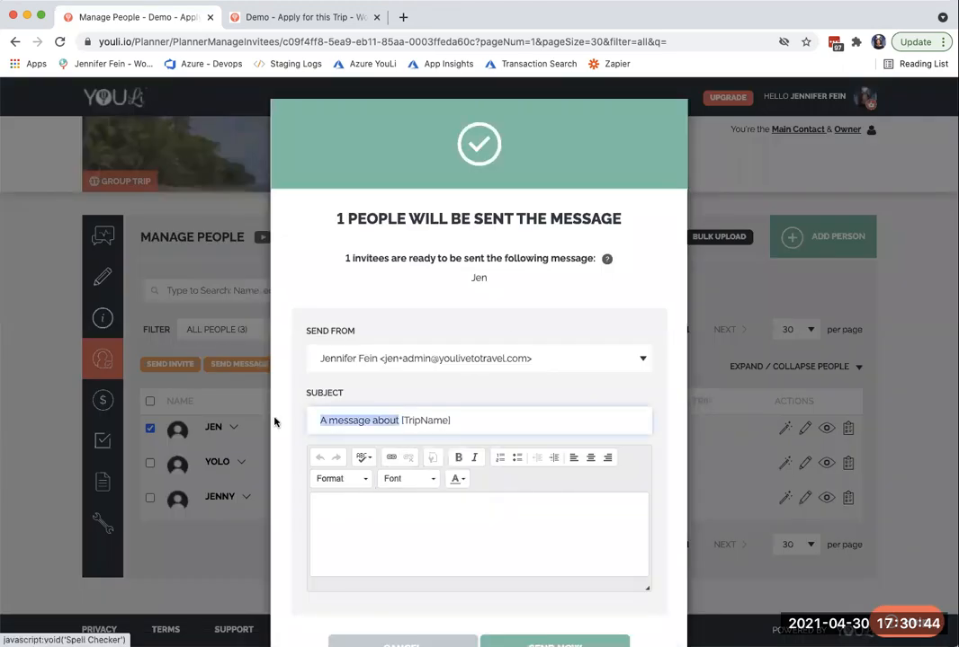
{"action": "type", "text": "You've been accepted to:"}
- Write "Please click below to complete your deposit payment." as the message body and send the message
{"action": "left_click", "coordinate": [357, 536]}
{"action": "type", "text": "Please click below to "}
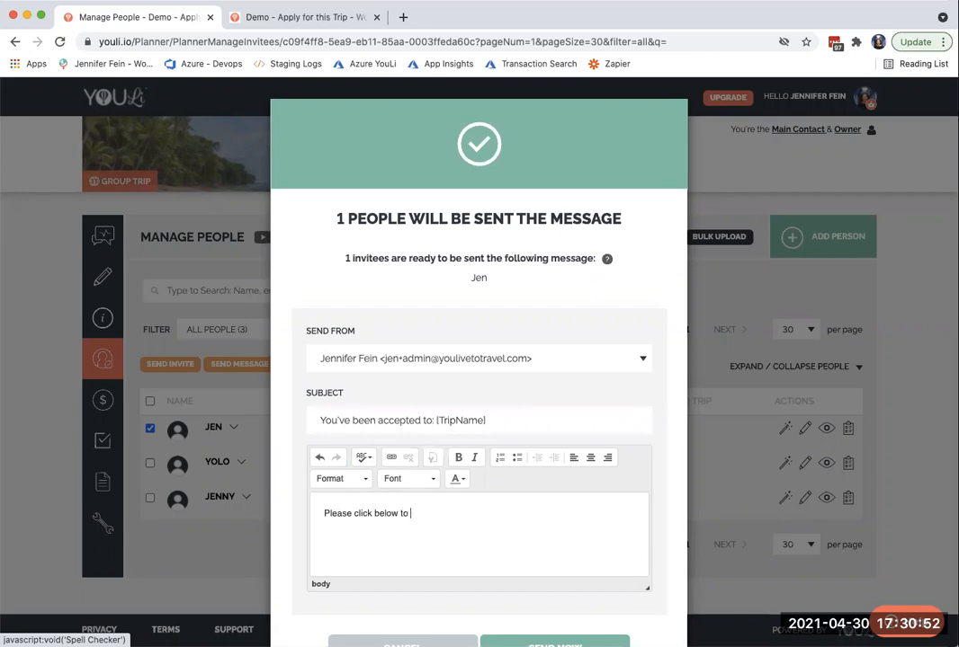
{"action": "type", "text": "complete your deposit payment."}
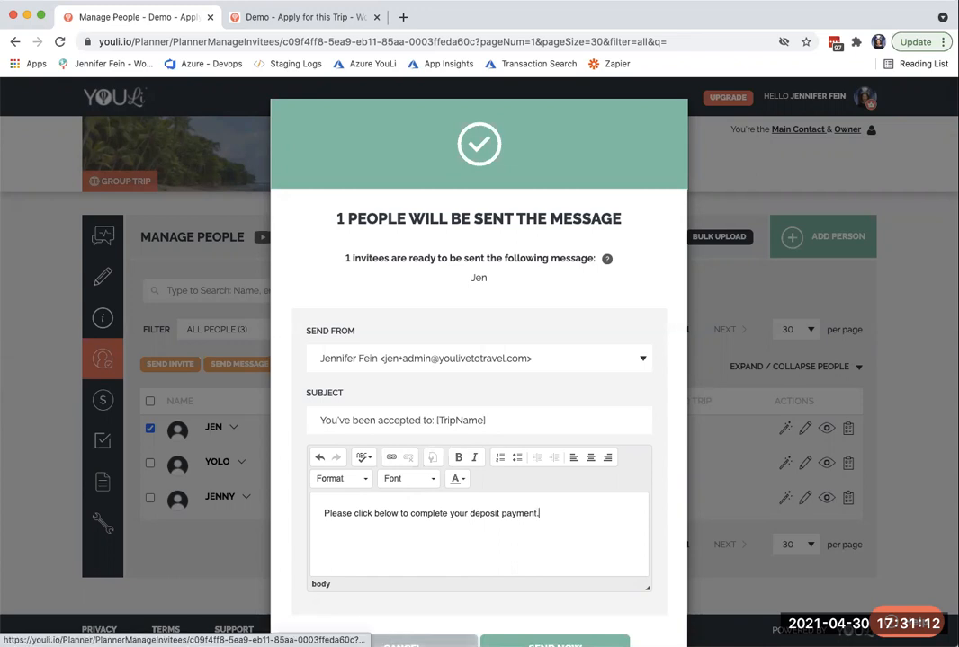
{"action": "left_click", "coordinate": [555, 644]}
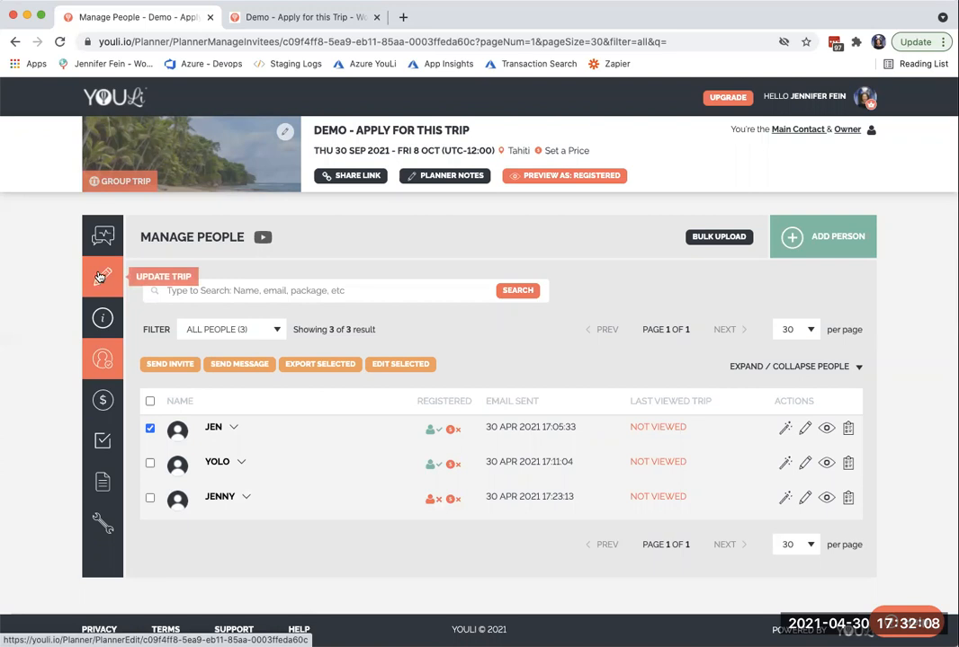
- Return to the traveler's trip page and highlight the invoice instruction to complete the application form before paying
{"action": "left_click", "coordinate": [292, 18]}
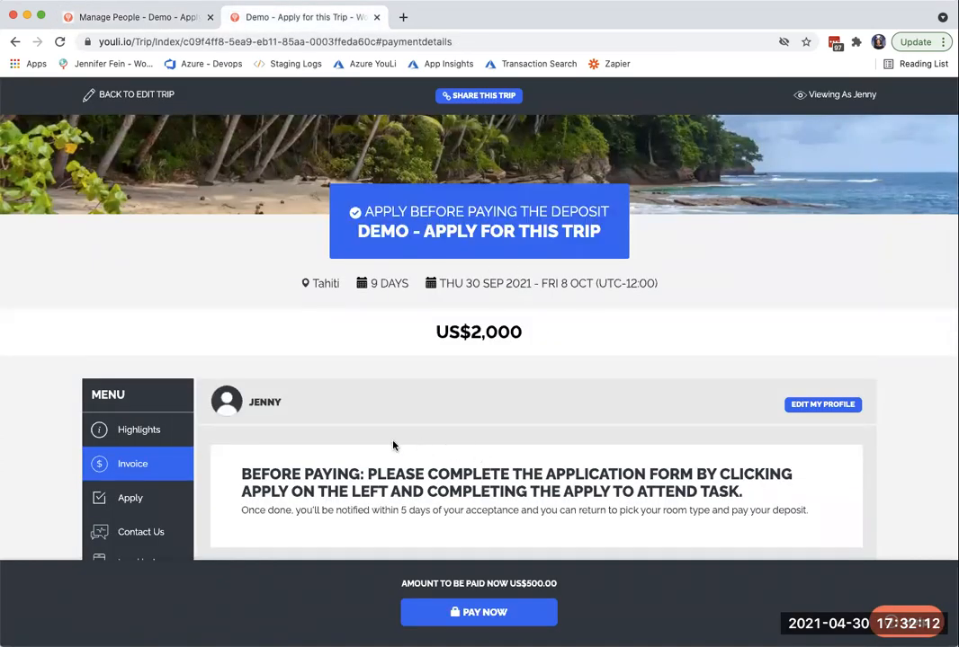
{"action": "left_click_drag", "start_coordinate": [241, 473], "coordinate": [781, 494]}
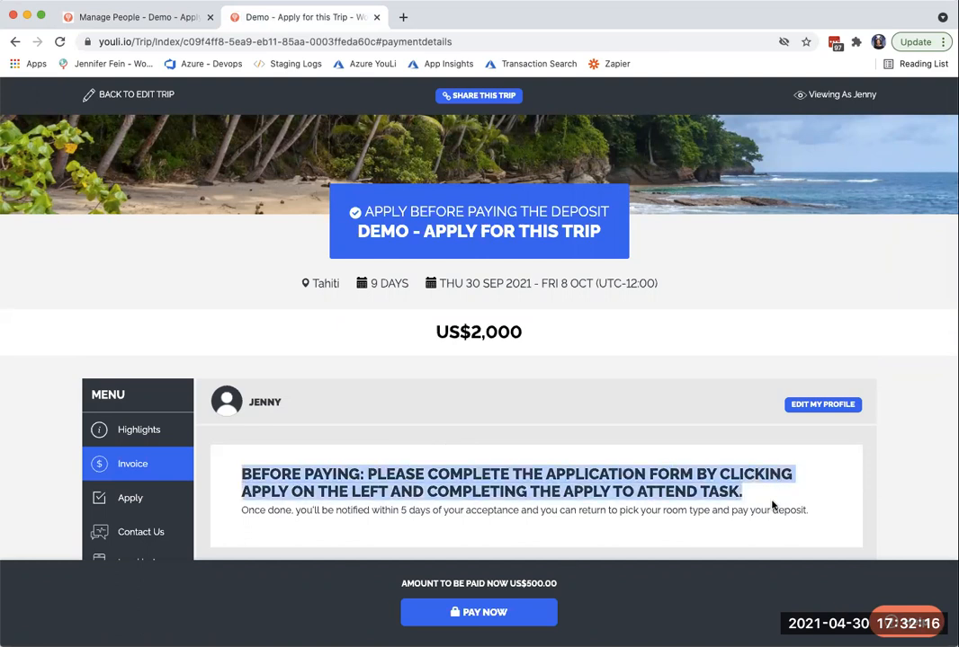
- Open the Apply section of the traveler's trip page to check the status of the application task
{"action": "scroll", "coordinate": [771, 505], "scroll_direction": "down", "scroll_amount": 3}
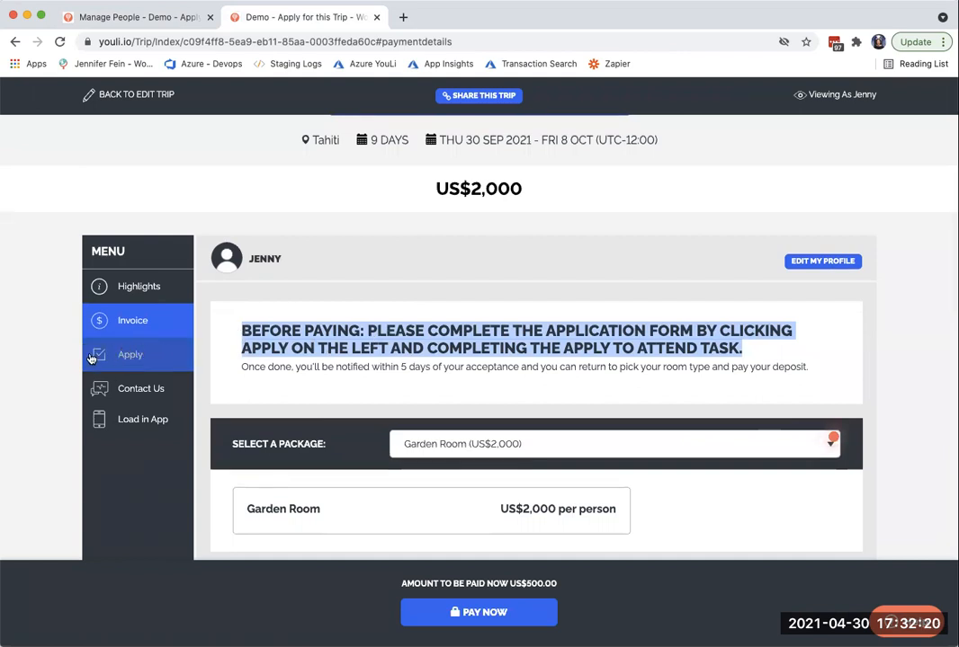
{"action": "left_click", "coordinate": [127, 358]}
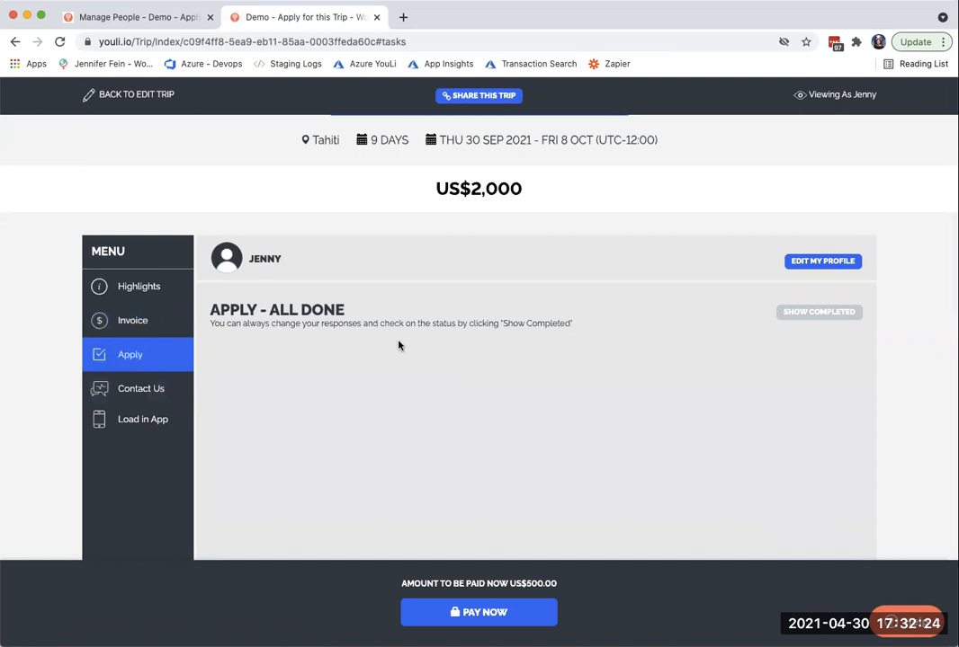
{"action": "scroll", "coordinate": [421, 297], "scroll_direction": "up", "scroll_amount": 1}
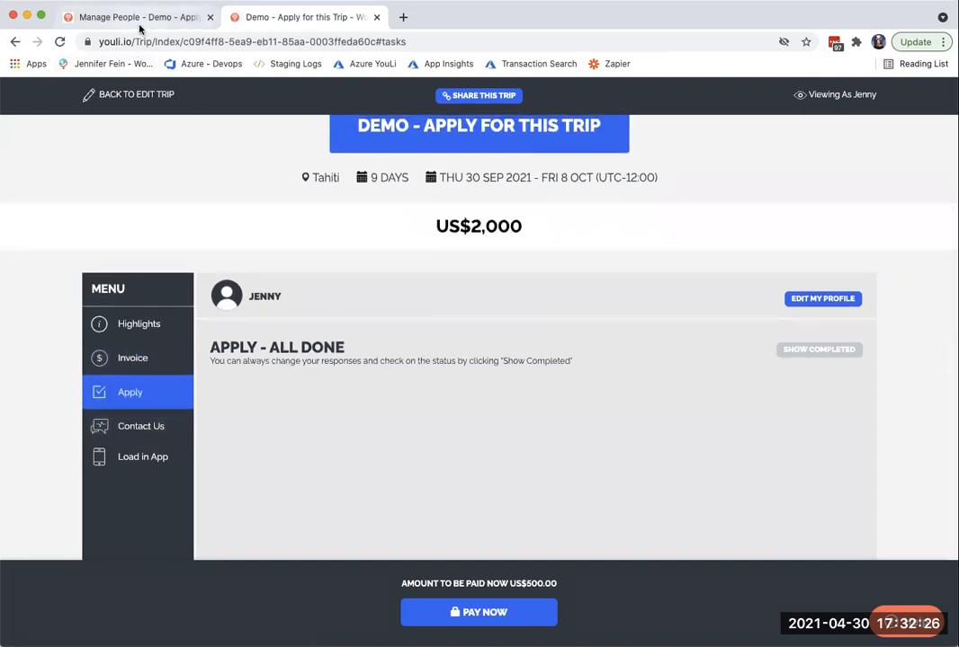
{"action": "scroll", "coordinate": [252, 209], "scroll_direction": "up", "scroll_amount": 1}
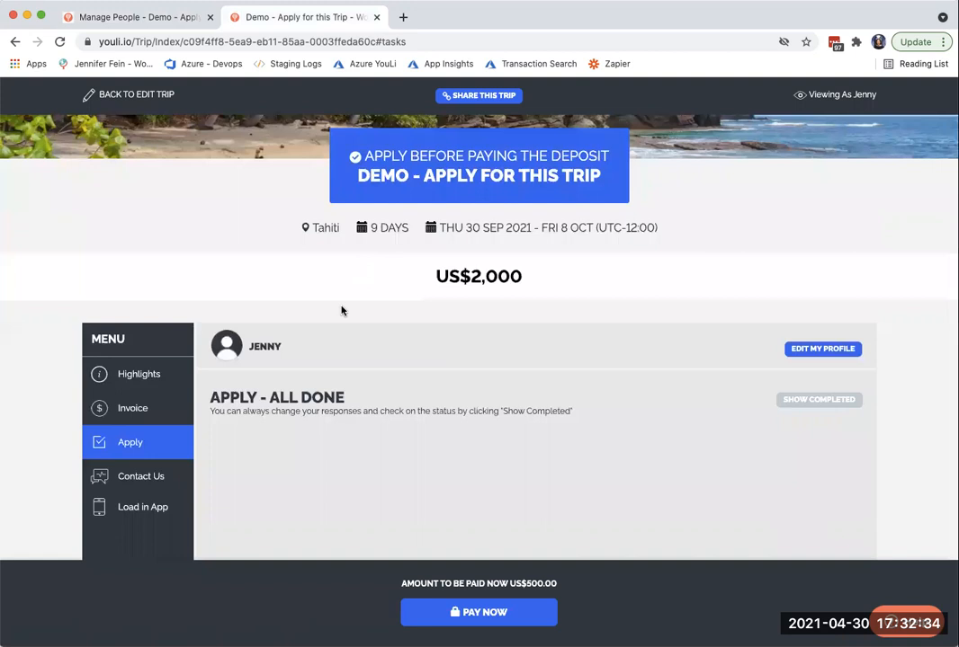
- Open the trip's pricing settings in the planner and examine the due dates and automated reminders of the Deposit and Balance Due instalments
{"action": "left_click", "coordinate": [135, 16]}
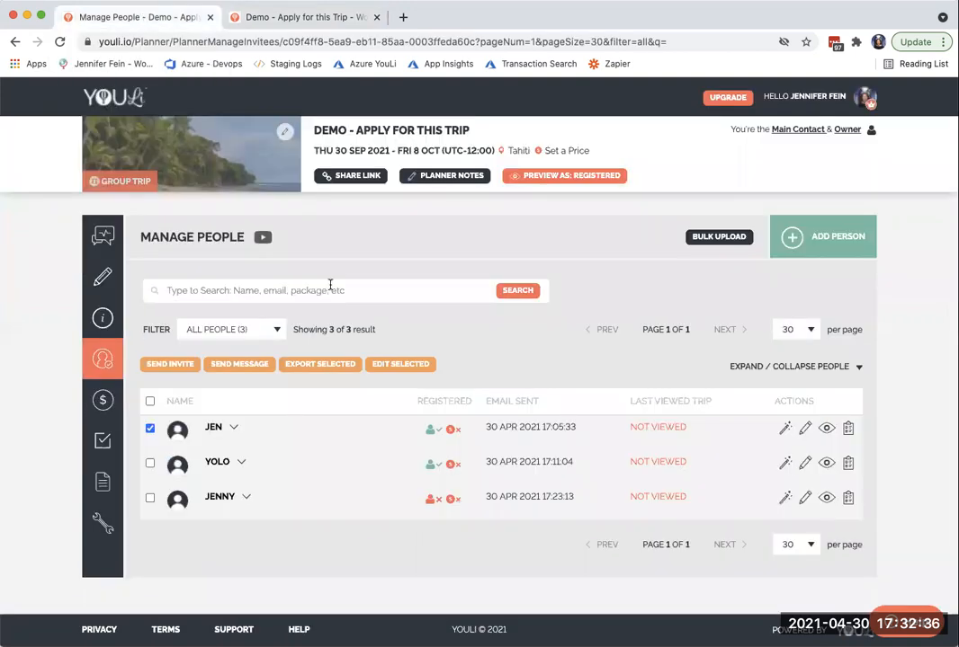
{"action": "left_click", "coordinate": [566, 151]}
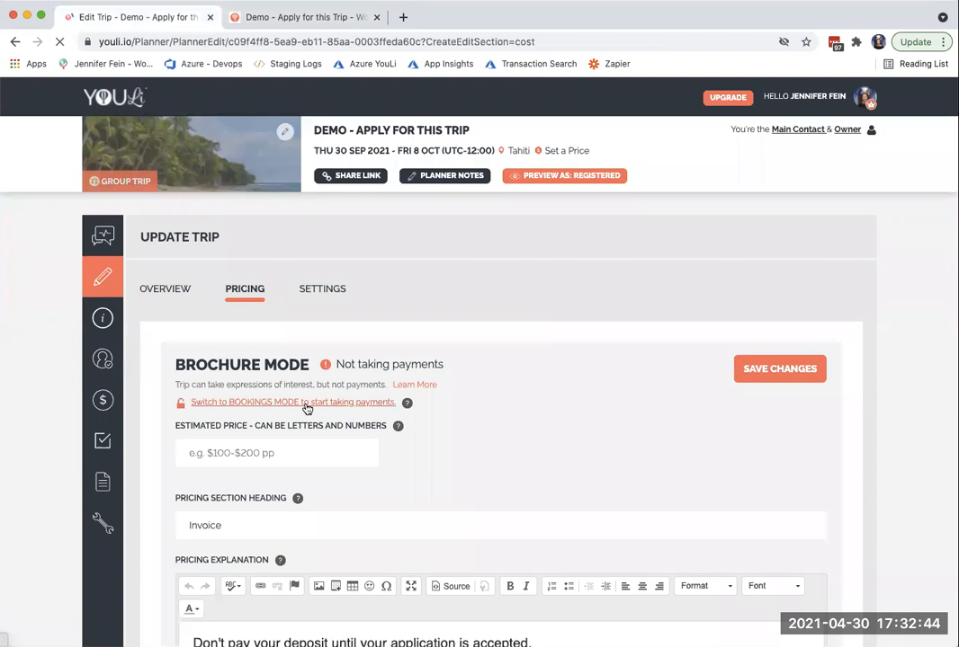
{"action": "left_click", "coordinate": [306, 403]}
{"action": "scroll", "coordinate": [543, 428], "scroll_direction": "down", "scroll_amount": 10}
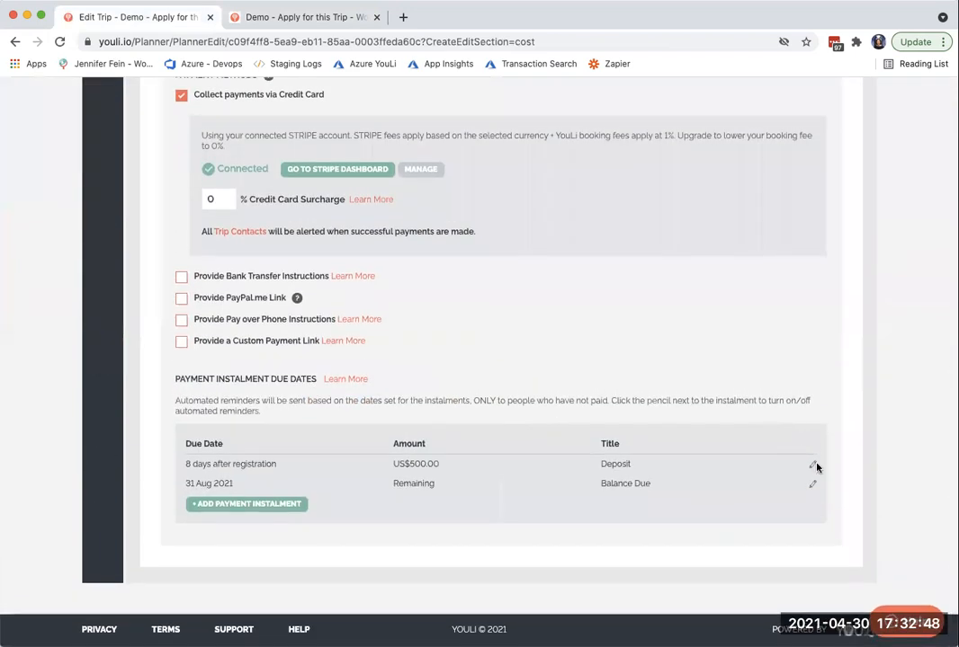
{"action": "left_click", "coordinate": [812, 463]}
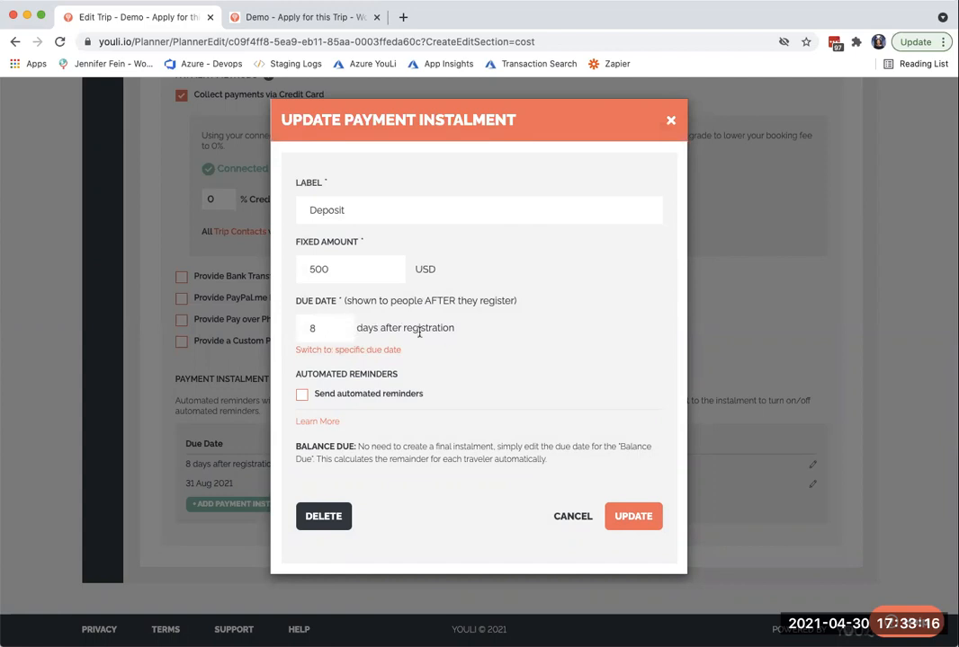
{"action": "left_click", "coordinate": [573, 516]}
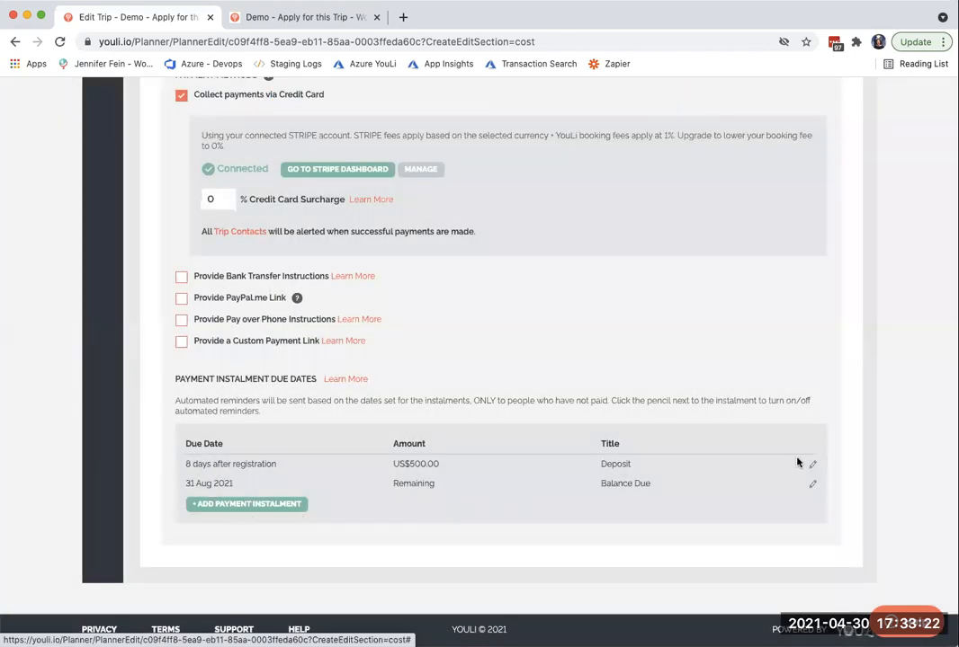
{"action": "left_click", "coordinate": [813, 485]}
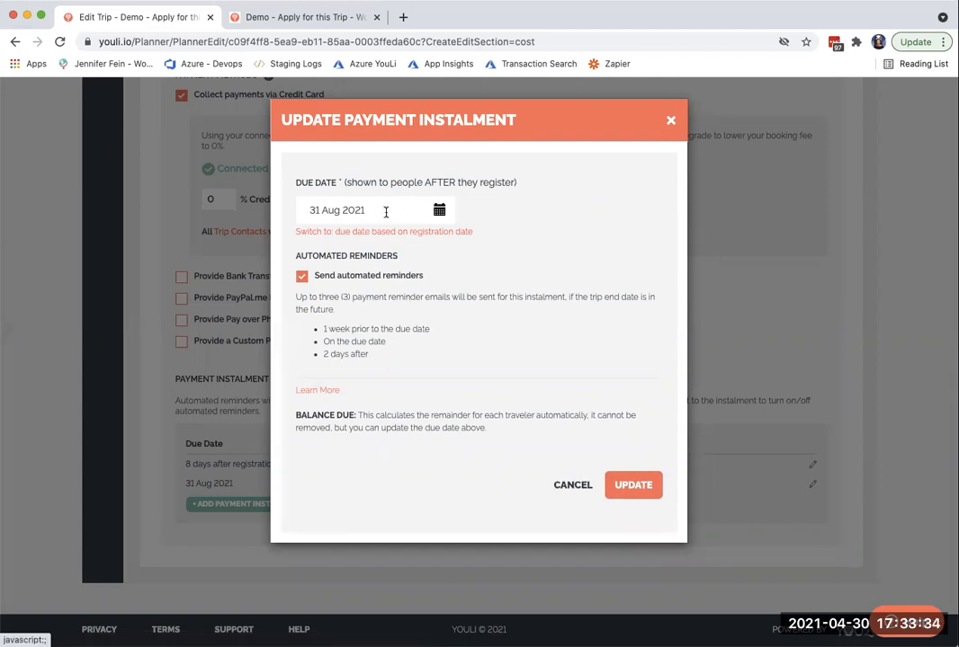
{"action": "left_click", "coordinate": [570, 486]}
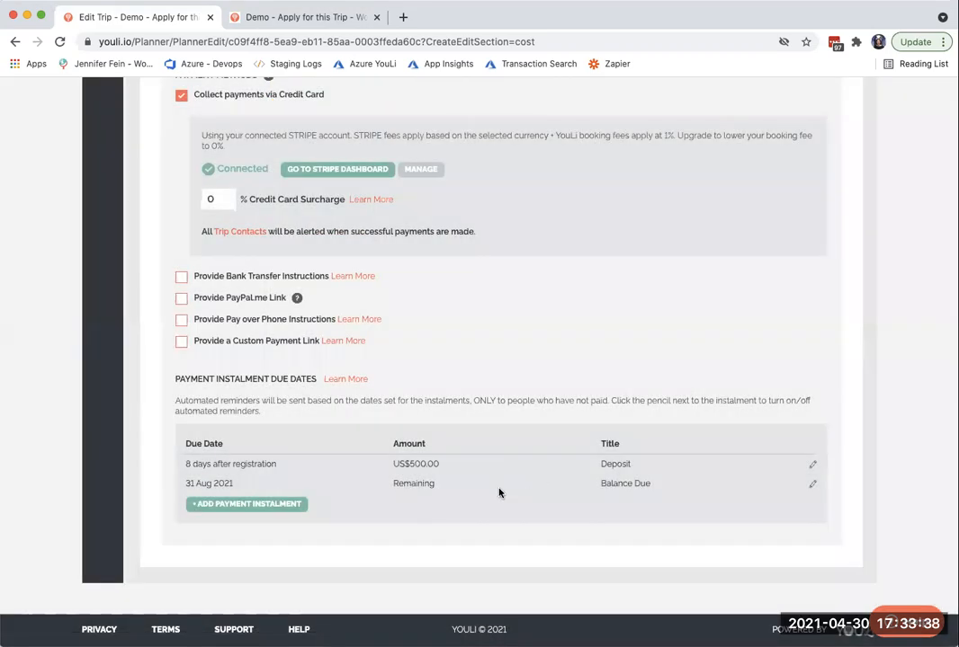
- Examine the Apply to attend task's instructions, due date and automated reminders, and return to the traveler's trip page
{"action": "scroll", "coordinate": [499, 493], "scroll_direction": "up", "scroll_amount": 8}
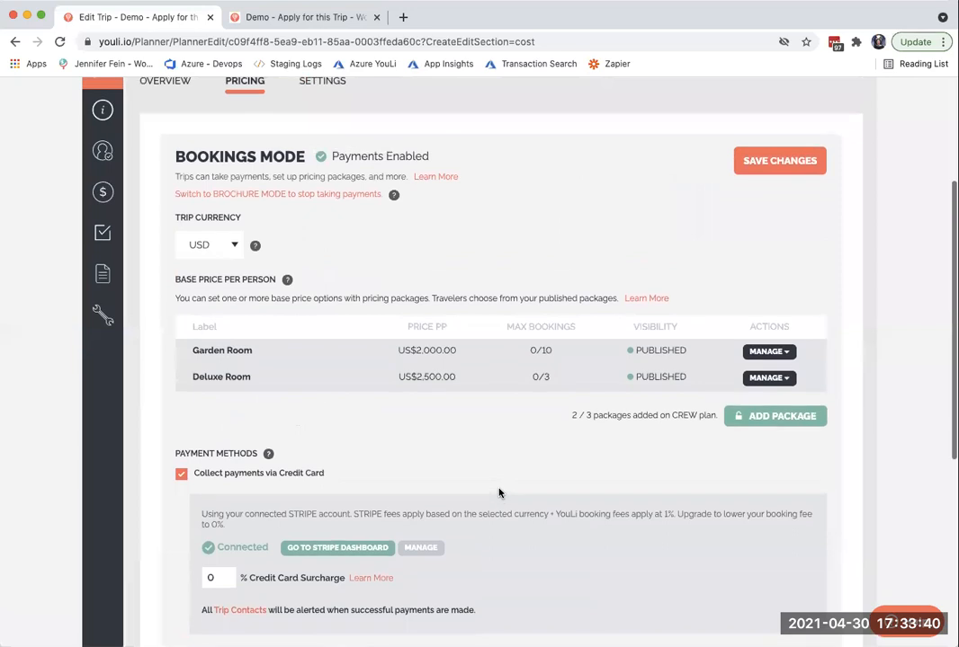
{"action": "scroll", "coordinate": [499, 485], "scroll_direction": "up", "scroll_amount": 5}
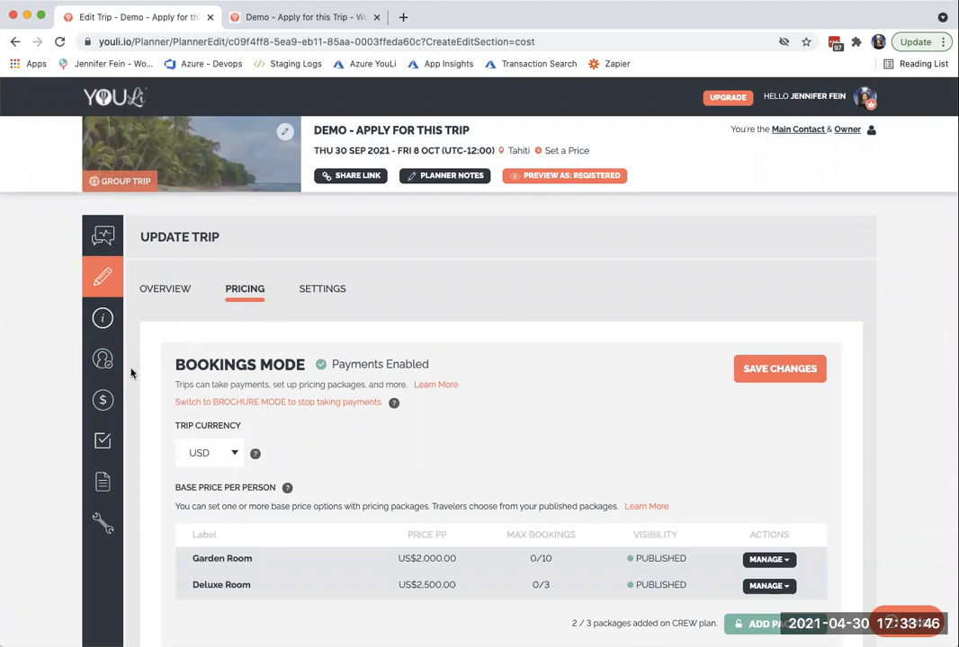
{"action": "left_click", "coordinate": [99, 452]}
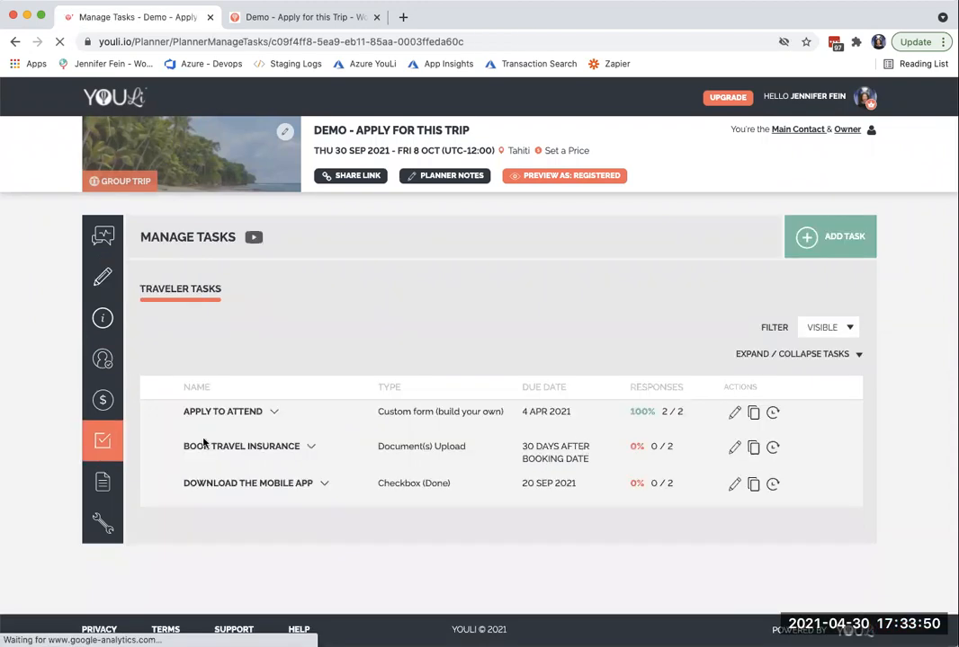
{"action": "left_click", "coordinate": [191, 426]}
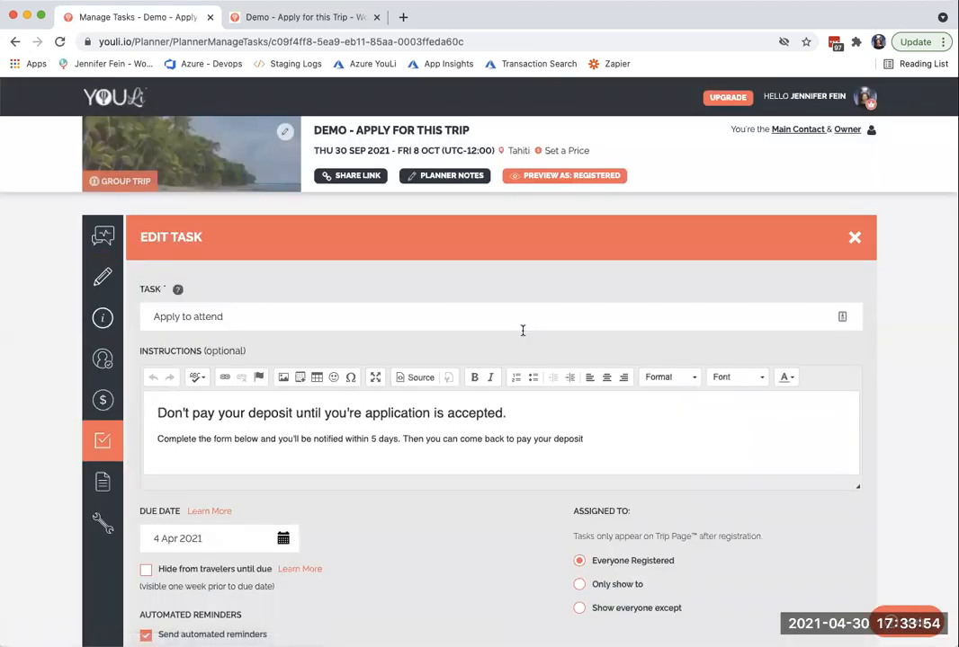
{"action": "scroll", "coordinate": [499, 360], "scroll_direction": "down", "scroll_amount": 5}
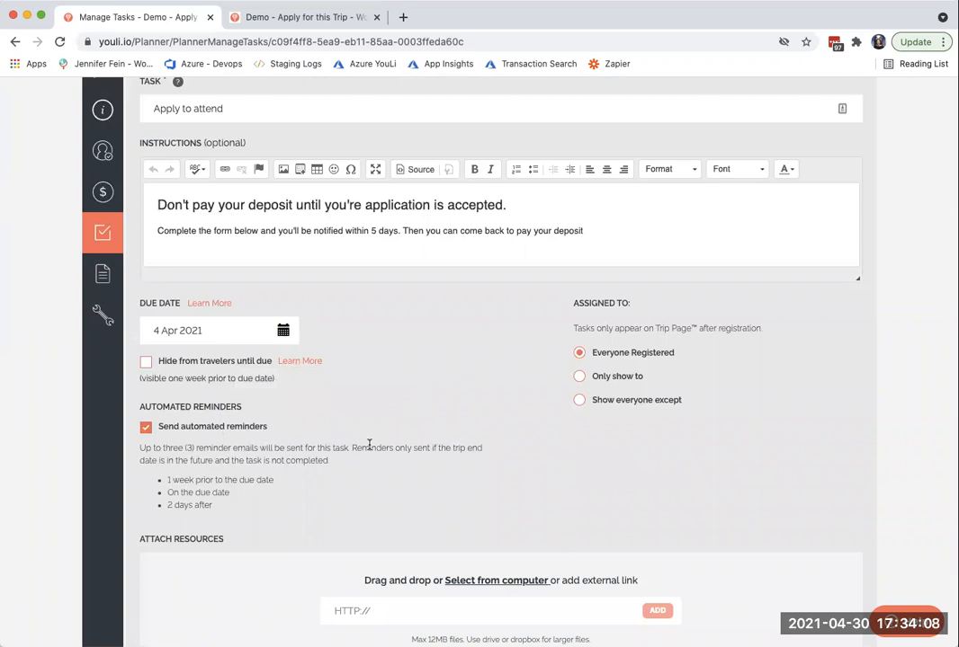
{"action": "scroll", "coordinate": [394, 424], "scroll_direction": "up", "scroll_amount": 2}
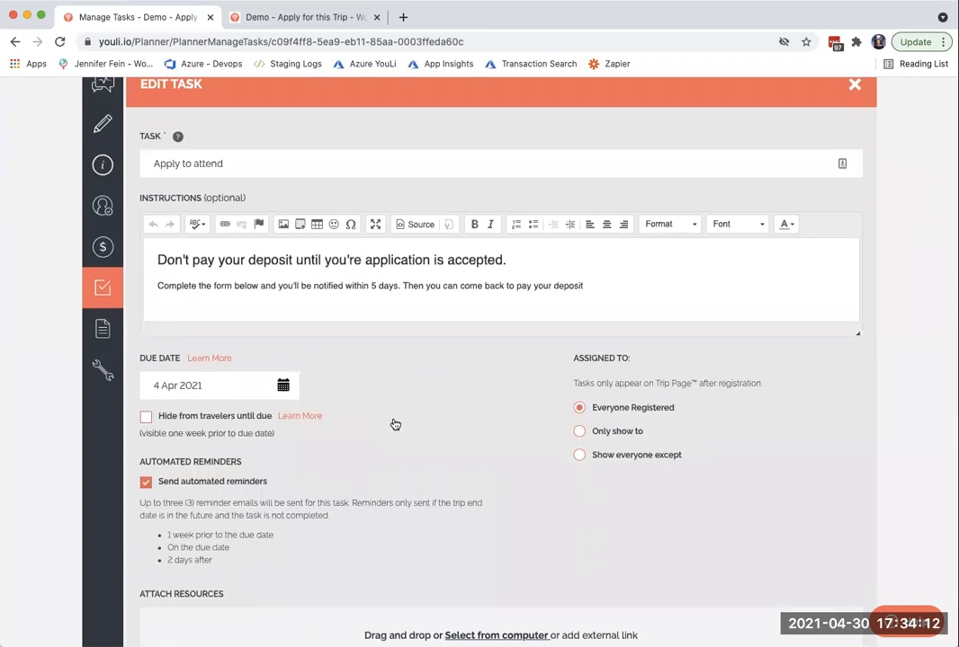
{"action": "scroll", "coordinate": [394, 423], "scroll_direction": "up", "scroll_amount": 1}
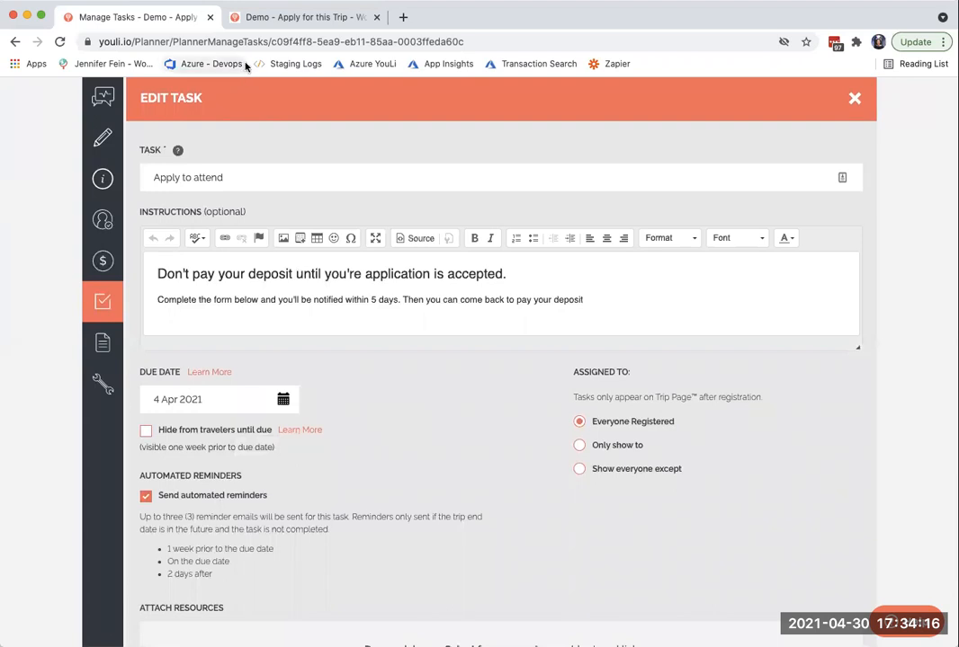
{"action": "scroll", "coordinate": [304, 174], "scroll_direction": "up", "scroll_amount": 5}
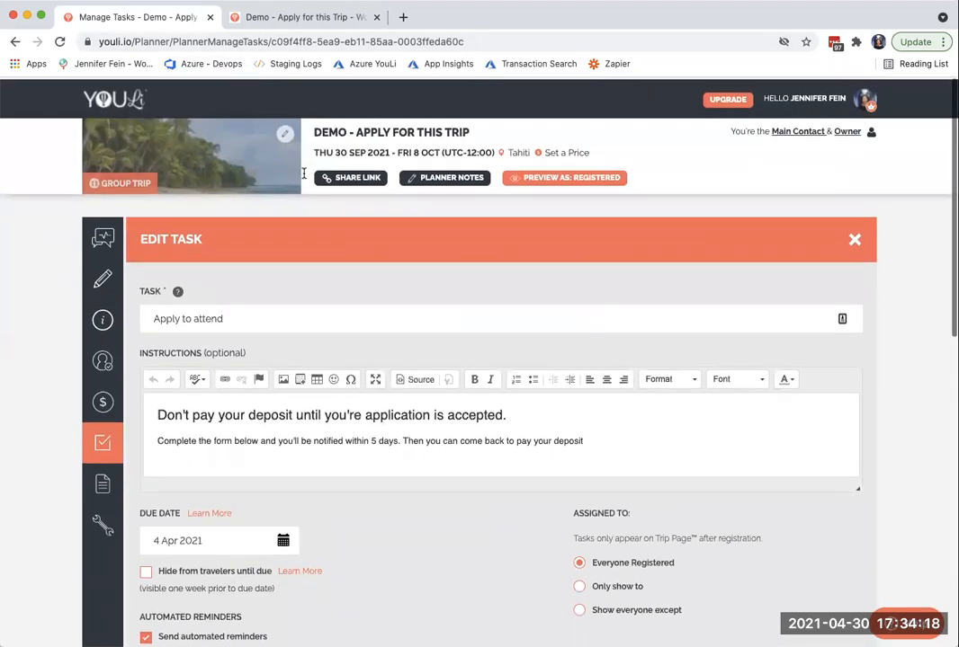
{"action": "left_click", "coordinate": [301, 17]}
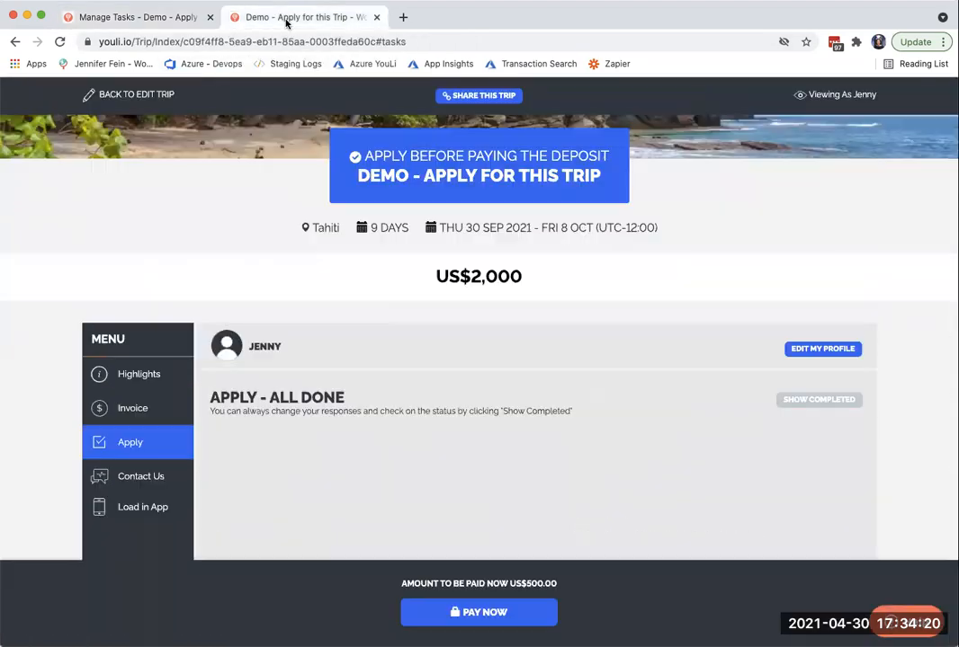